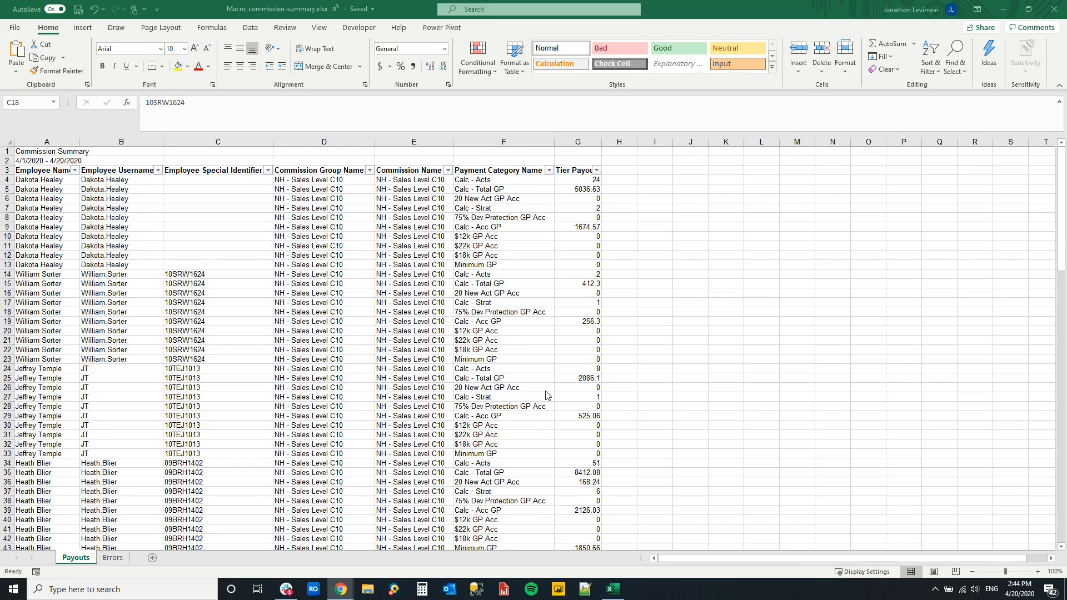
Check the ribbon customization options, listing commands from All Tabs and looking over the enabled Developer entry among the main tabs
click(359, 29)
click(358, 29)
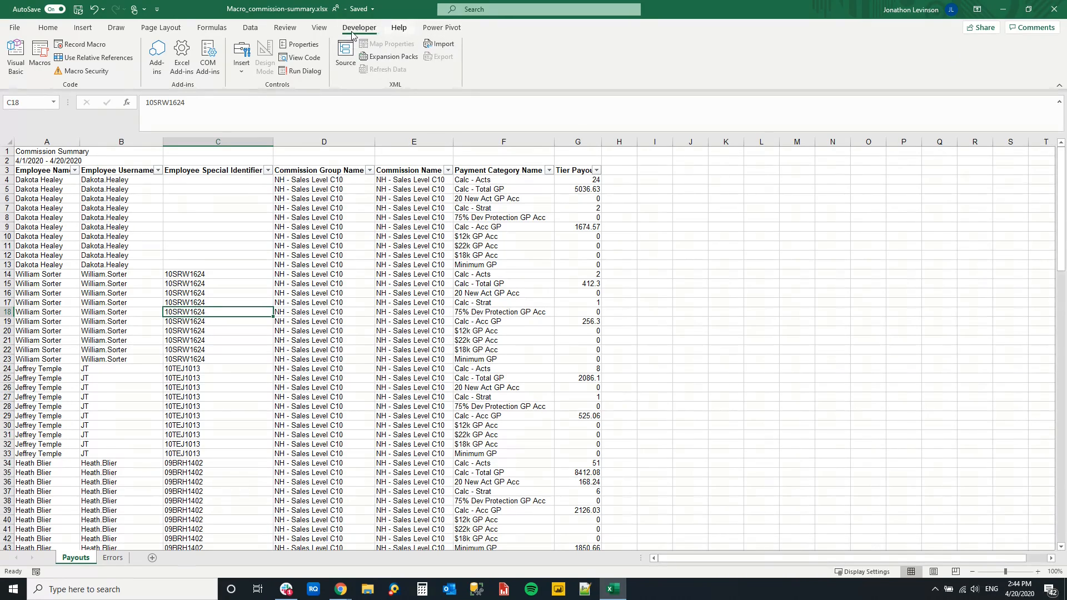
right_click(348, 32)
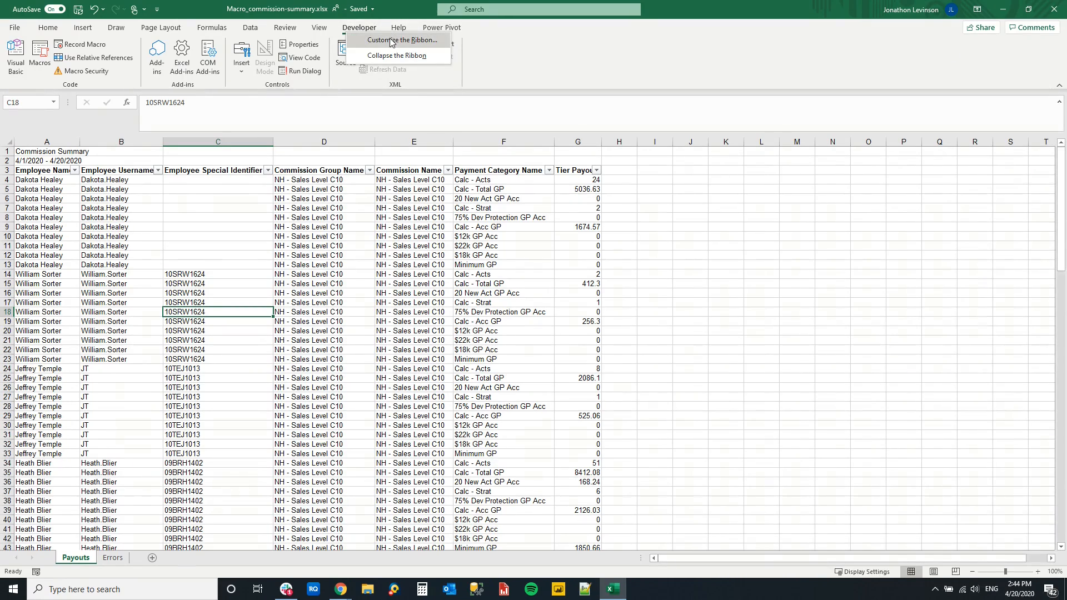
click(401, 40)
click(534, 163)
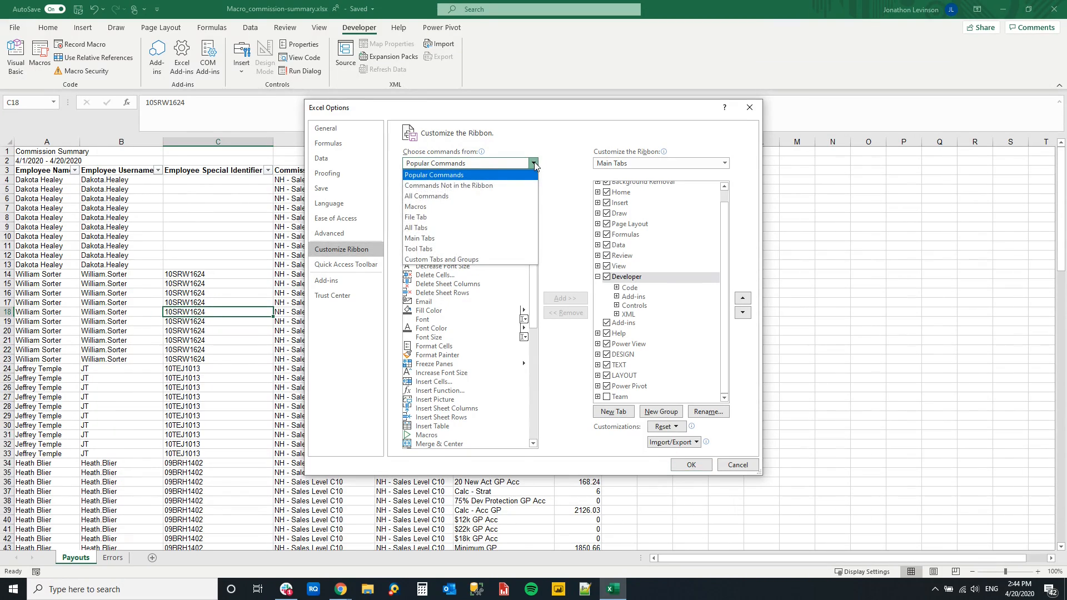
click(485, 228)
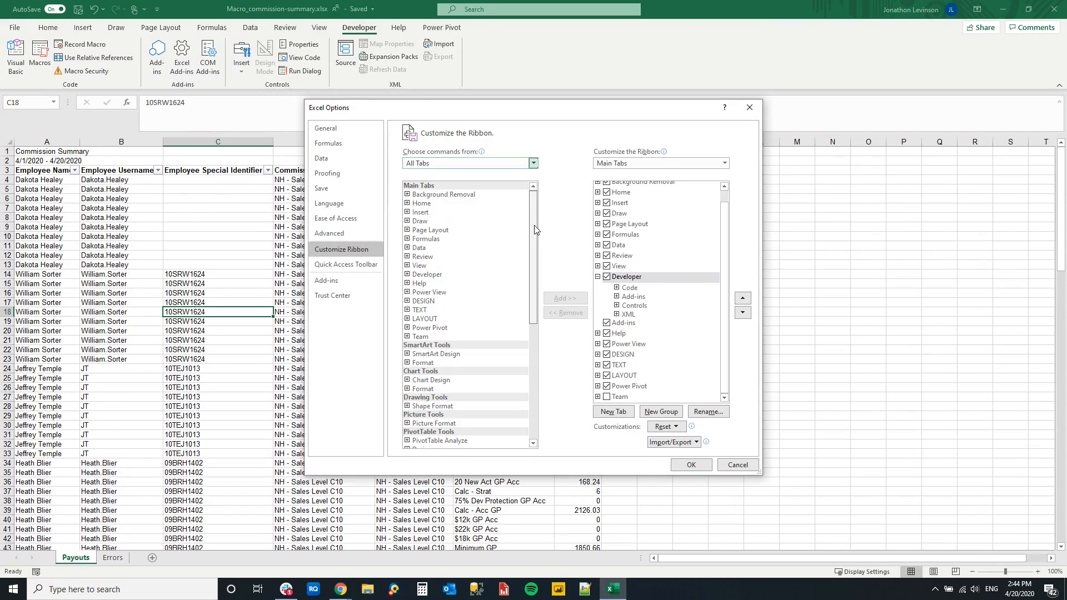
scroll(517, 300, down, 9)
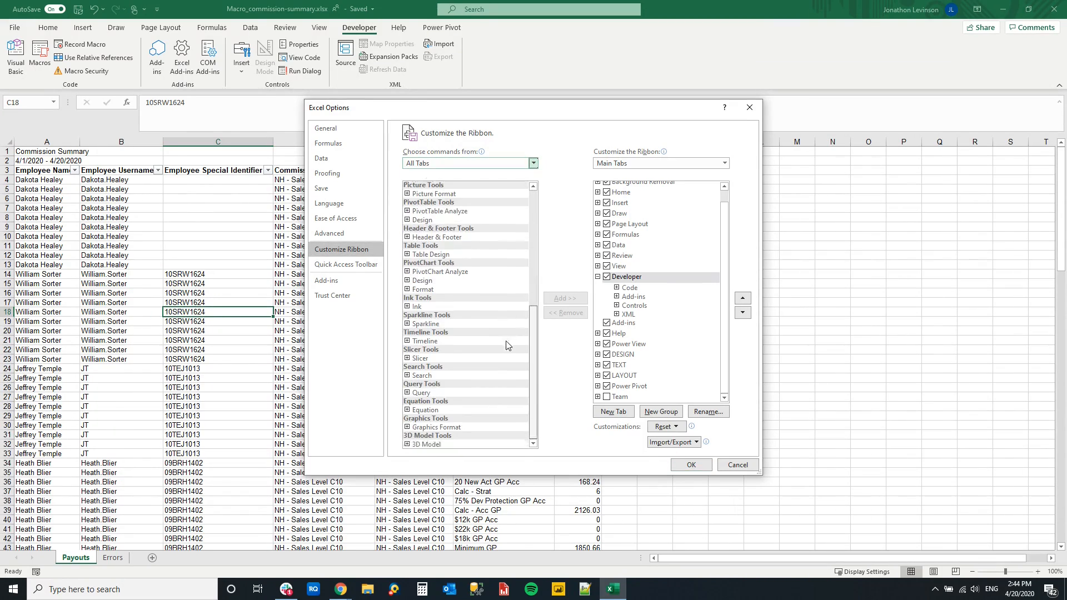
click(423, 394)
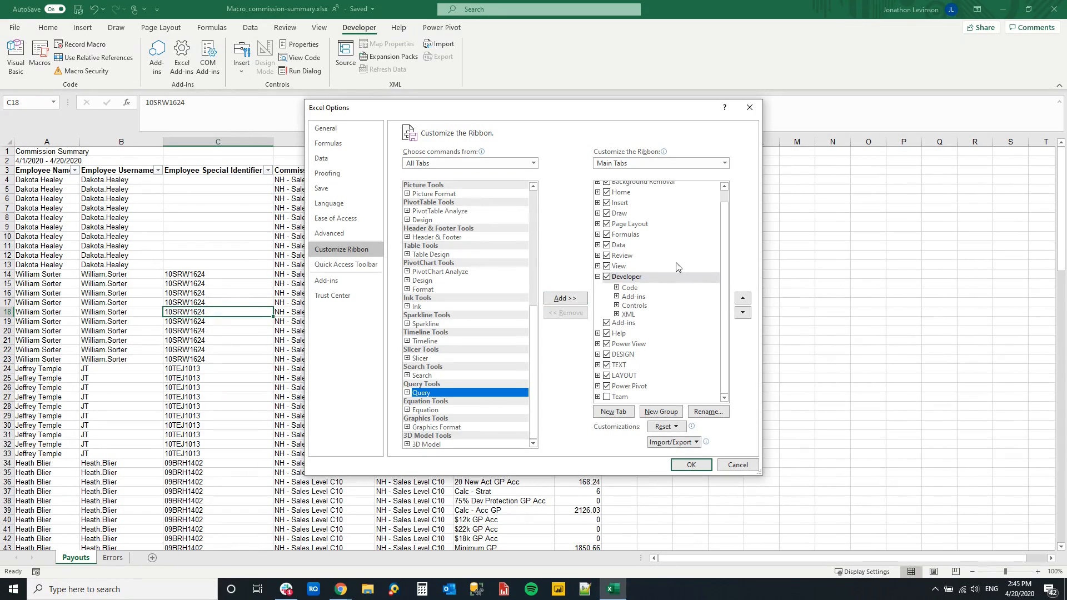
click(705, 464)
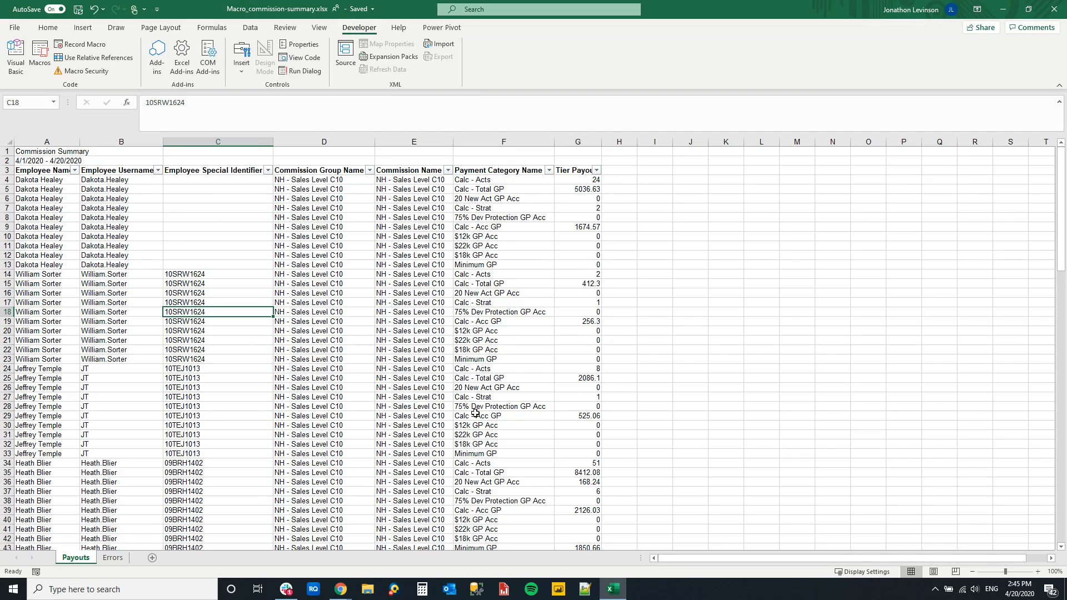
click(397, 405)
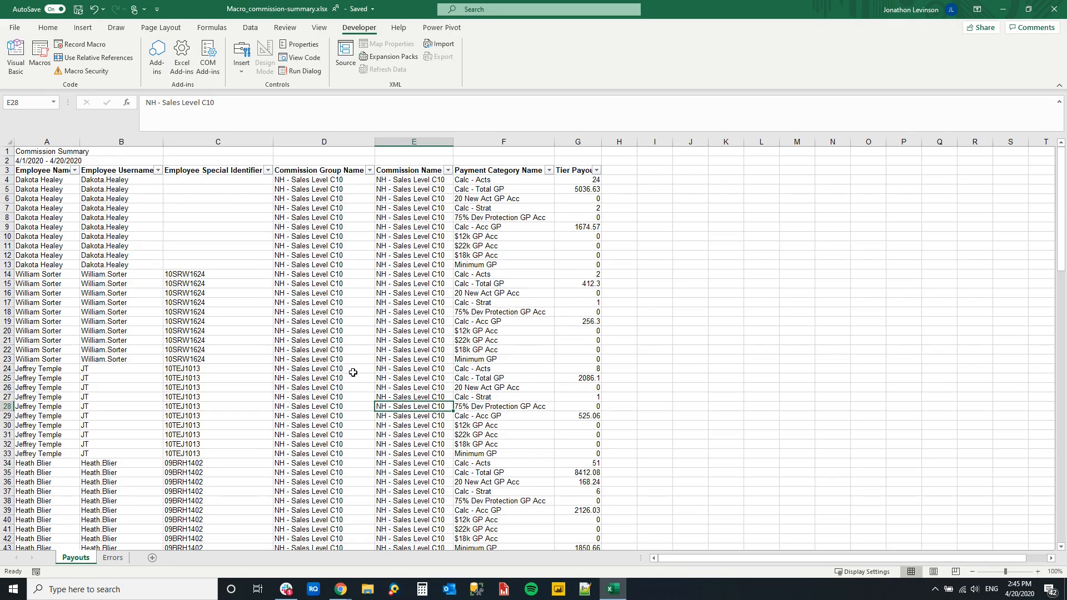
click(288, 322)
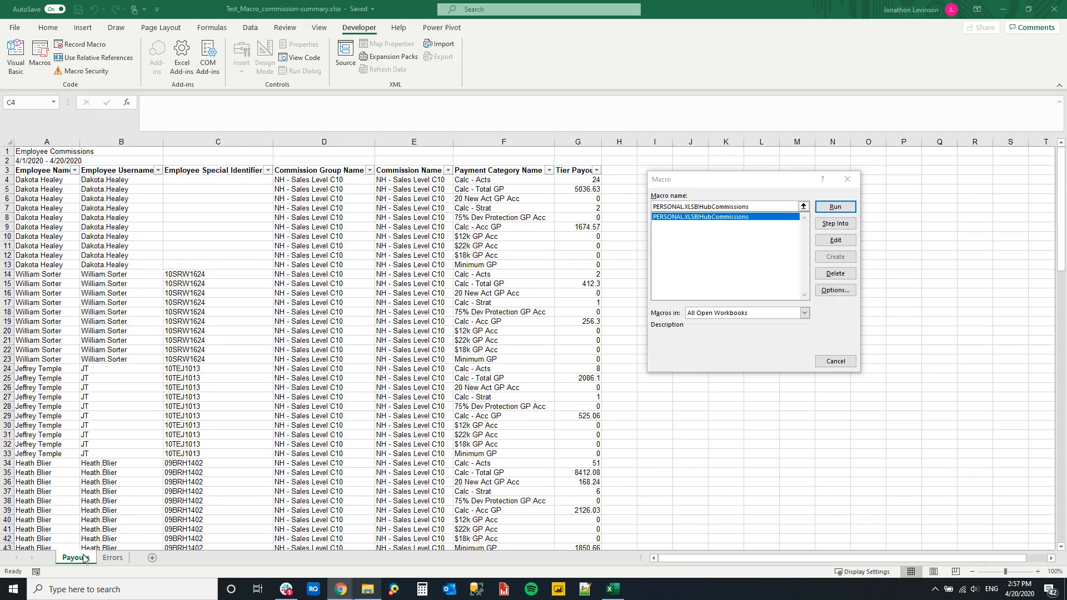
Run the HubCommissions macro from PERSONAL.XLSB on the Payouts data
click(840, 209)
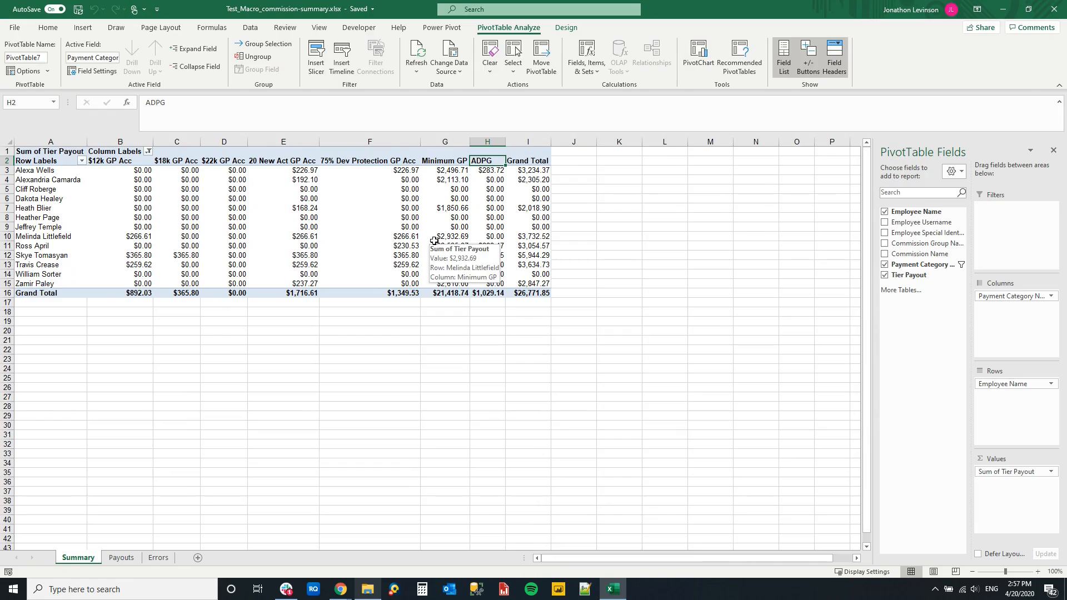
Inspect the formula of the ADPG_Calc calculated item in the Summary PivotTable's Payment Category Name field
click(443, 163)
click(585, 67)
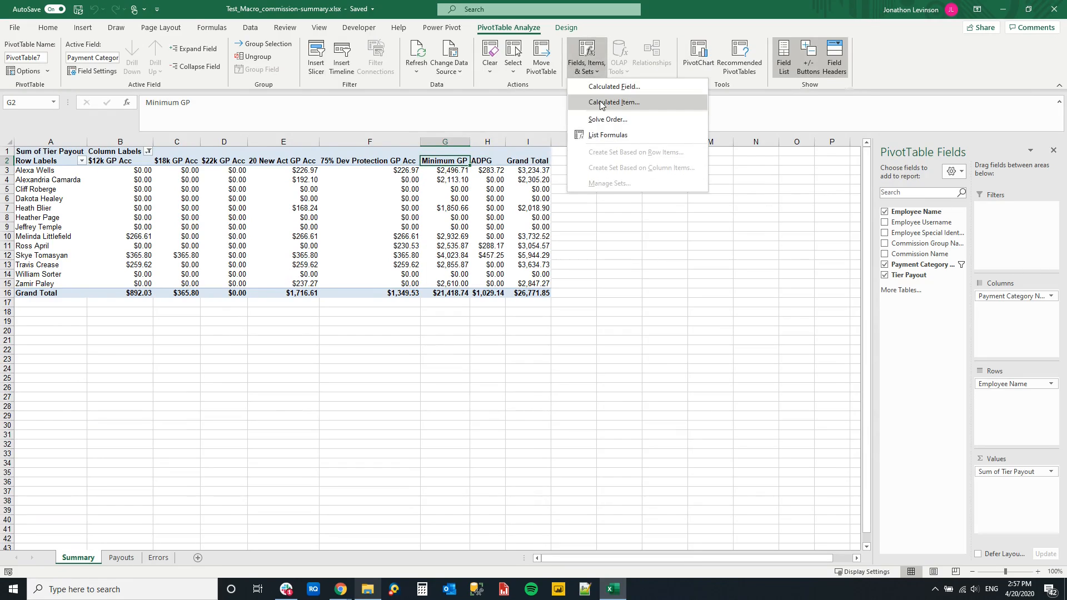
click(615, 103)
click(809, 215)
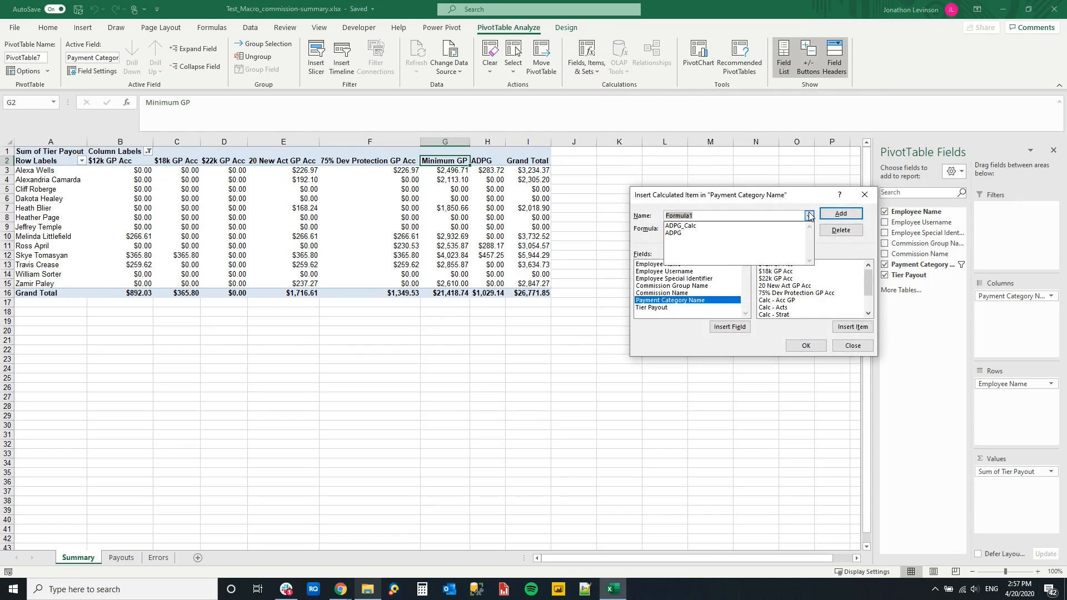
click(765, 229)
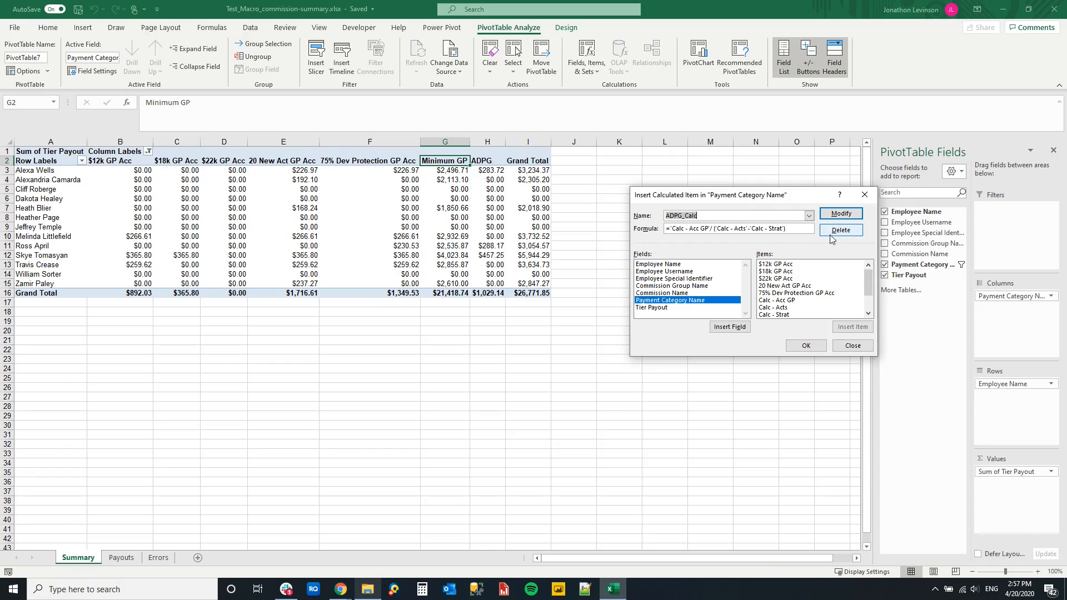
click(865, 195)
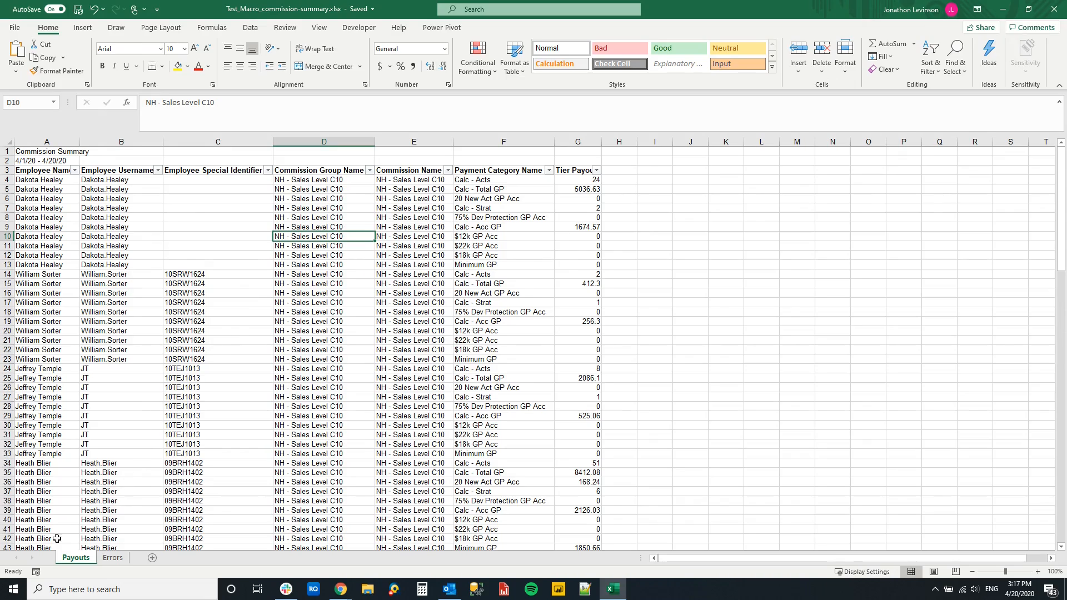
Start recording a macro named Test with the shortcut Ctrl+Shift+R, stored in the Personal Macro Workbook
click(36, 577)
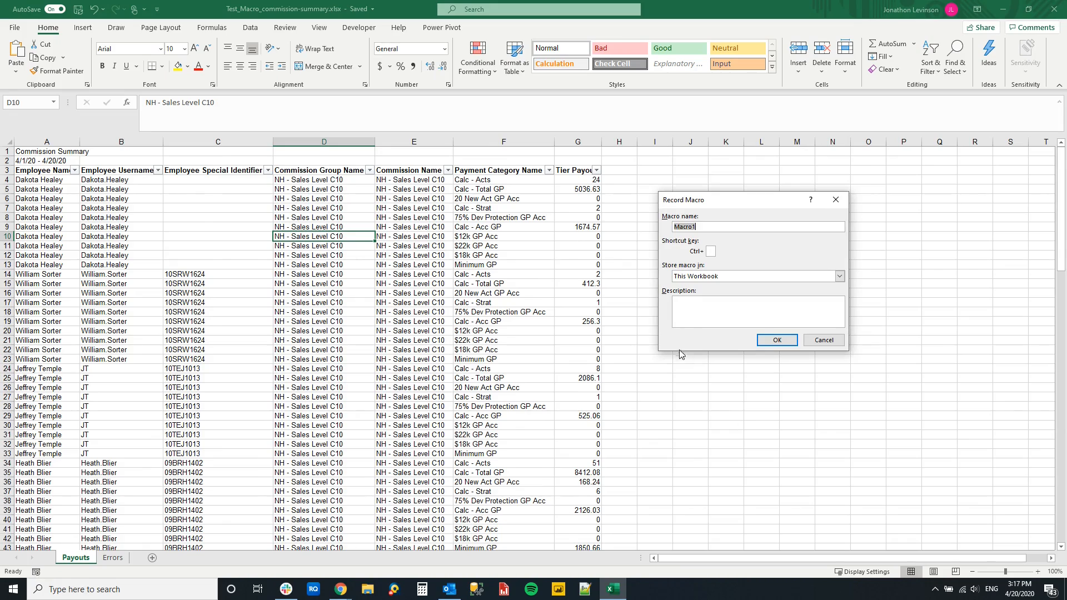
drag(731, 203, 443, 238)
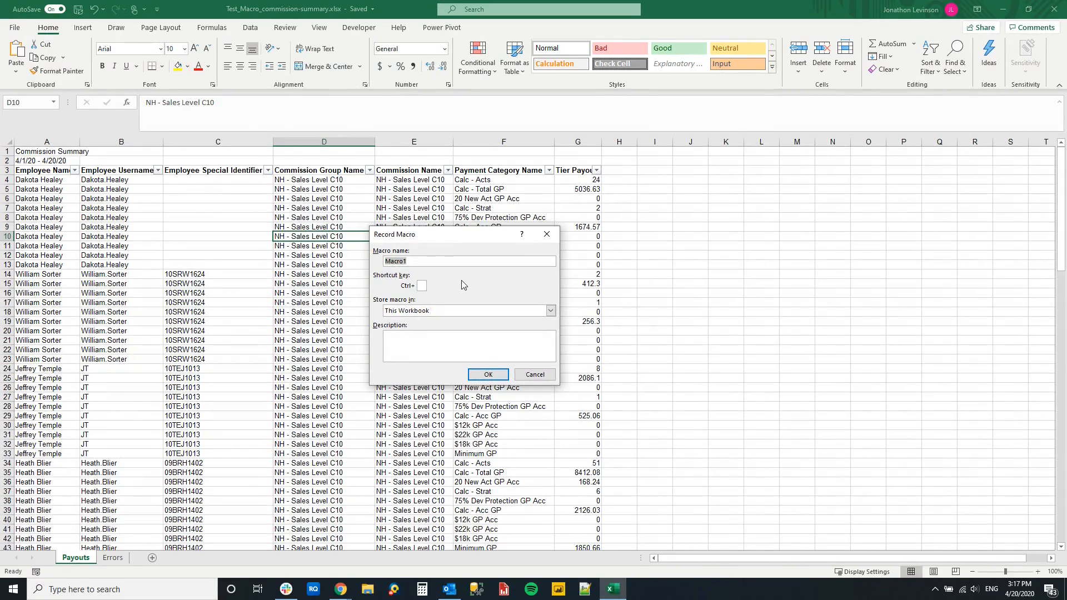
text(Test)
text(R)
click(477, 311)
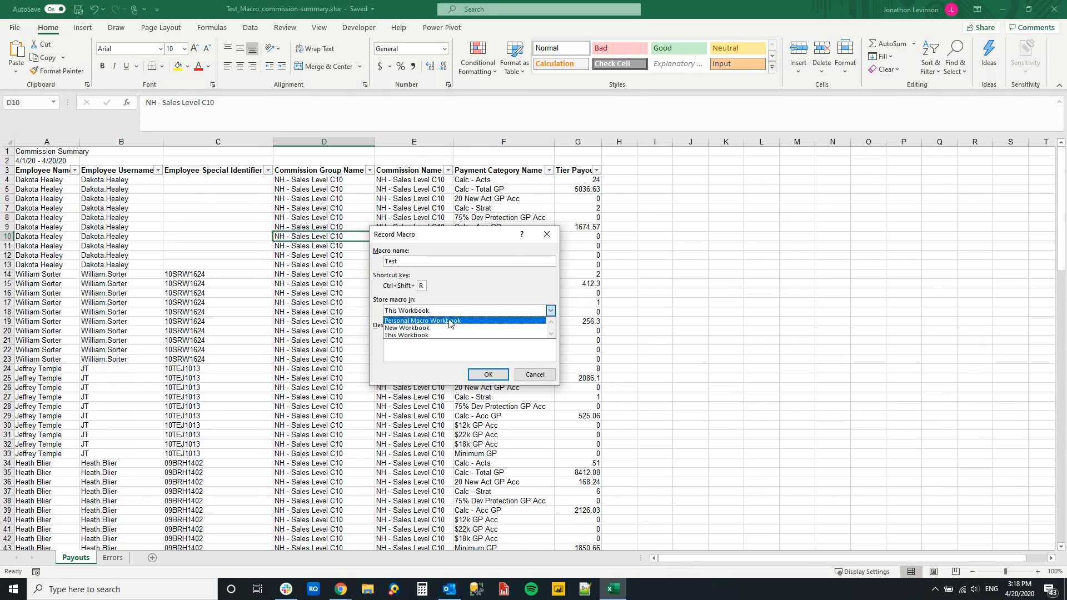
click(450, 322)
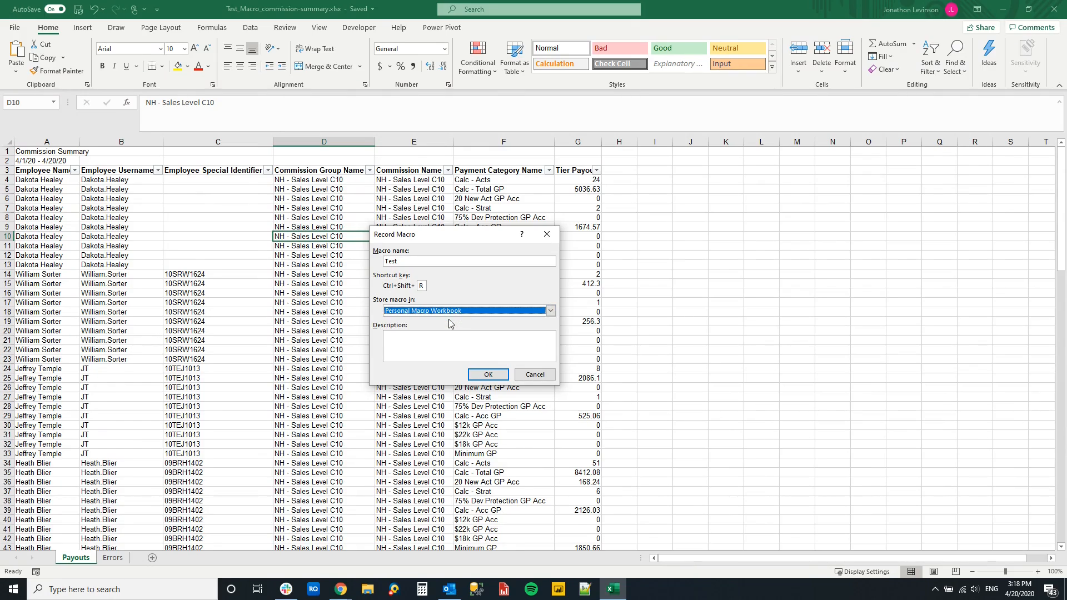
click(483, 376)
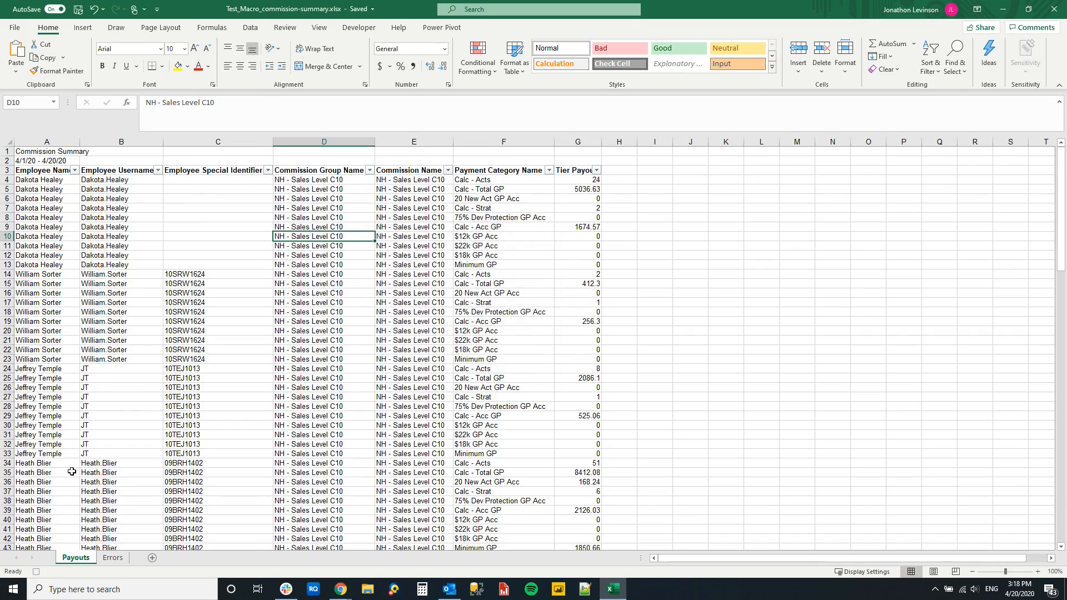
click(35, 573)
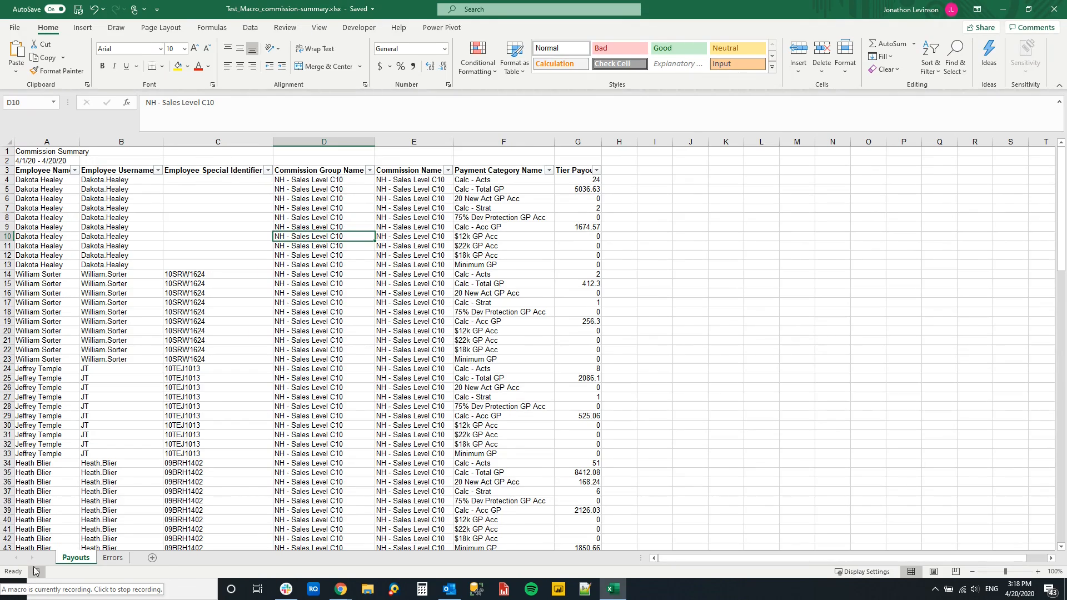
Delete rows 1 and 2, which hold the report title and date range, from the Payouts sheet
click(9, 151)
drag(9, 151, 4, 161)
right_click(5, 161)
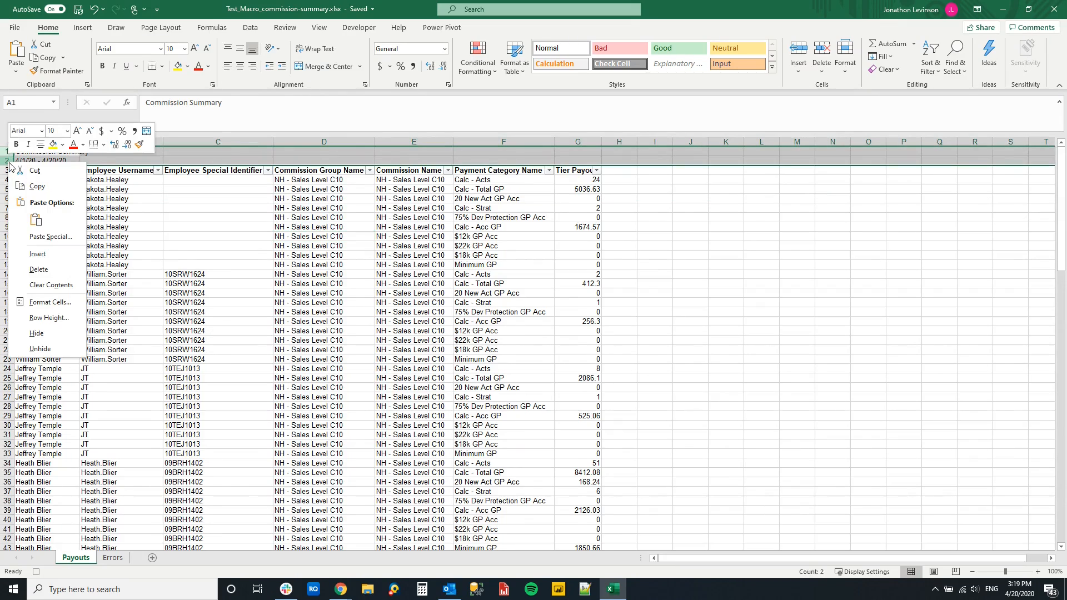
click(52, 268)
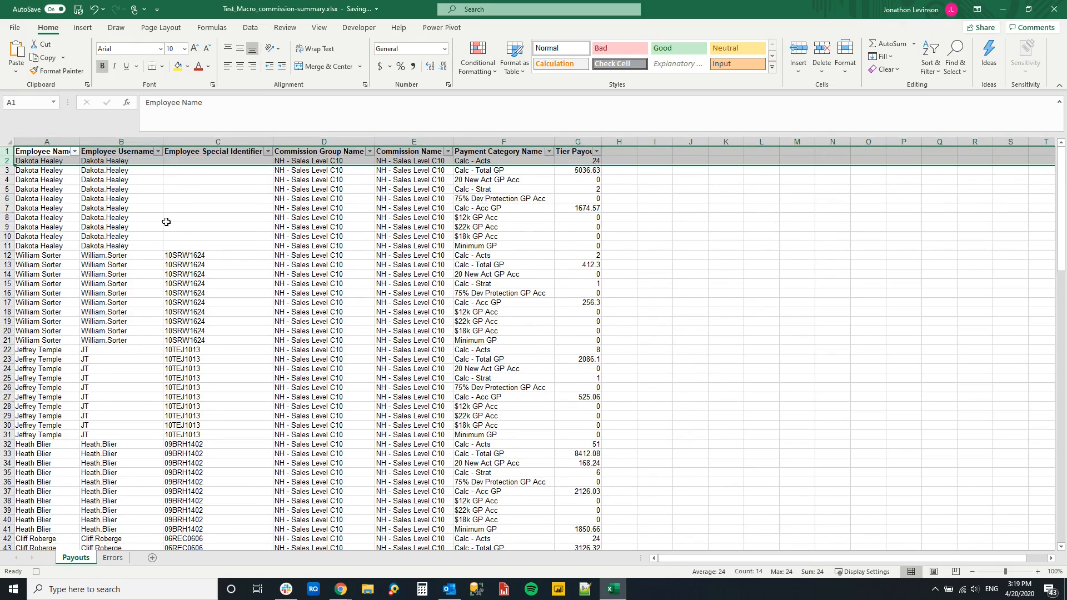
Convert the Payouts data range A1:G131 into a table with headers
click(152, 216)
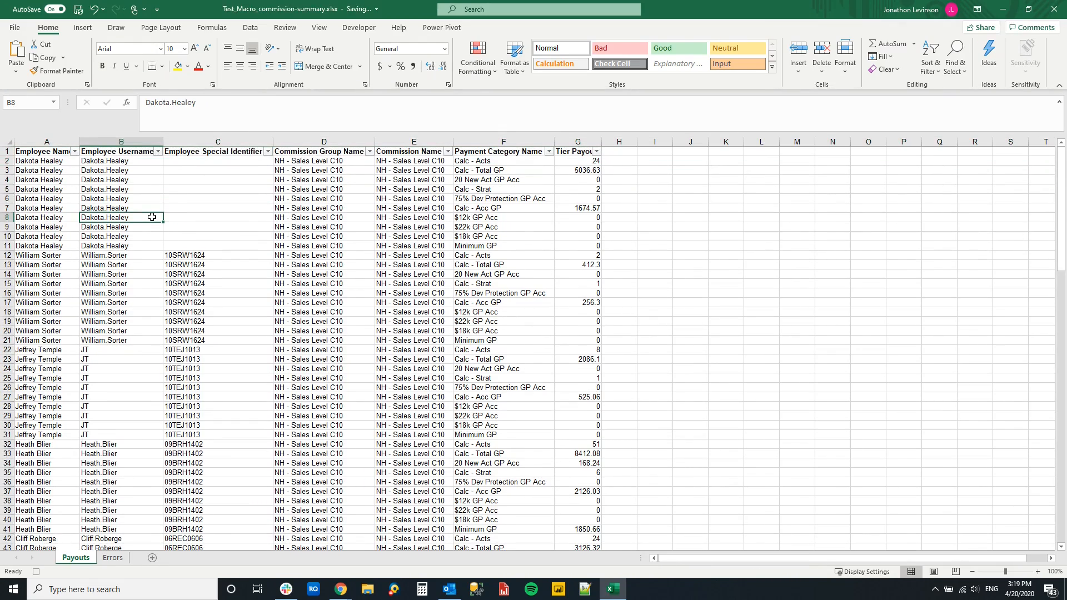
click(83, 29)
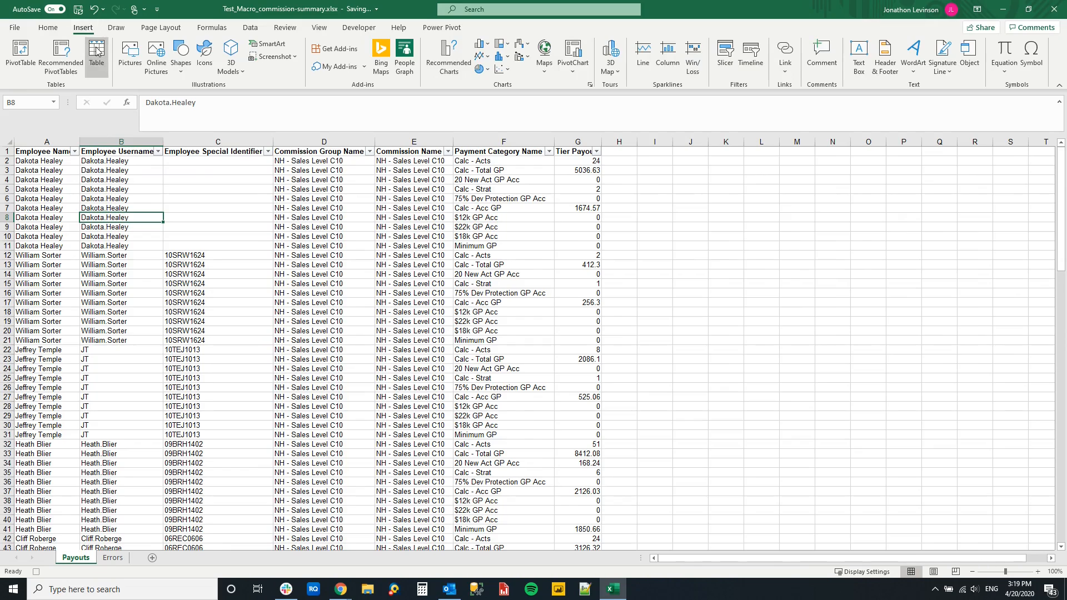
click(97, 51)
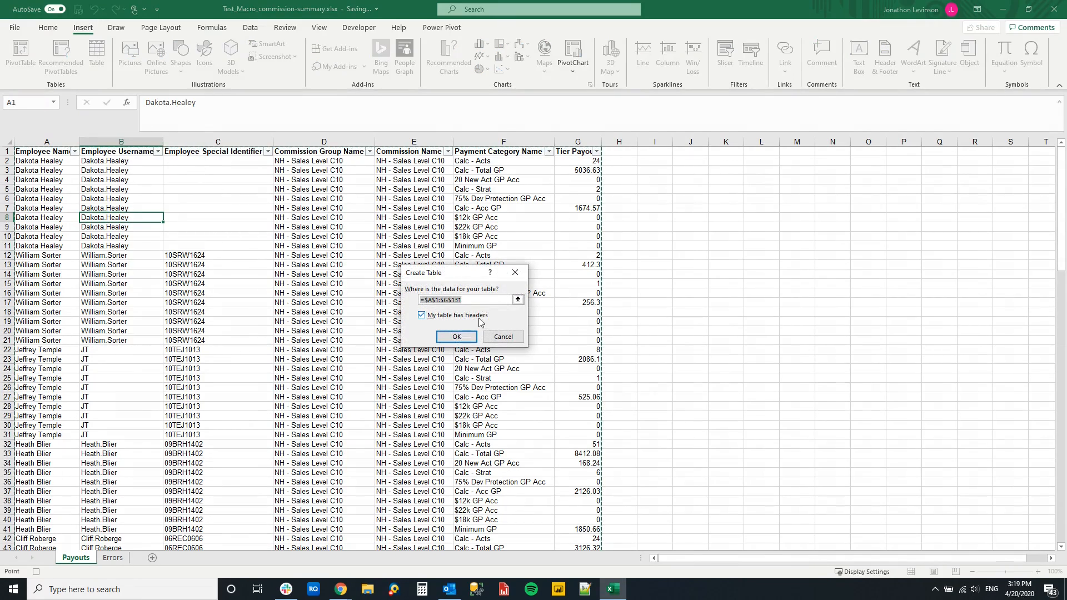
click(457, 337)
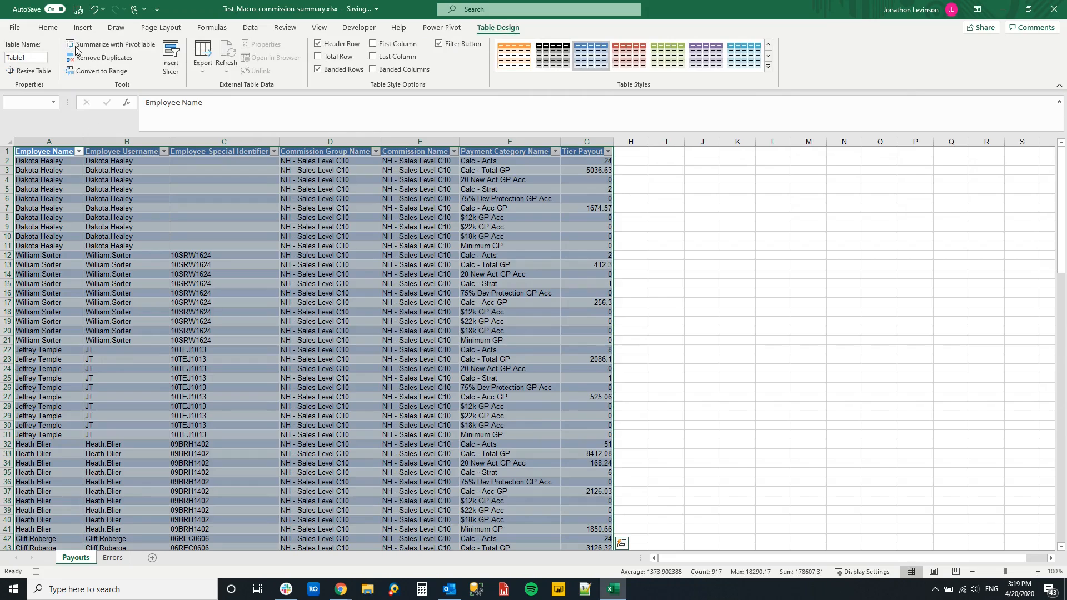
Create a PivotTable from Table1 on a new worksheet
click(111, 207)
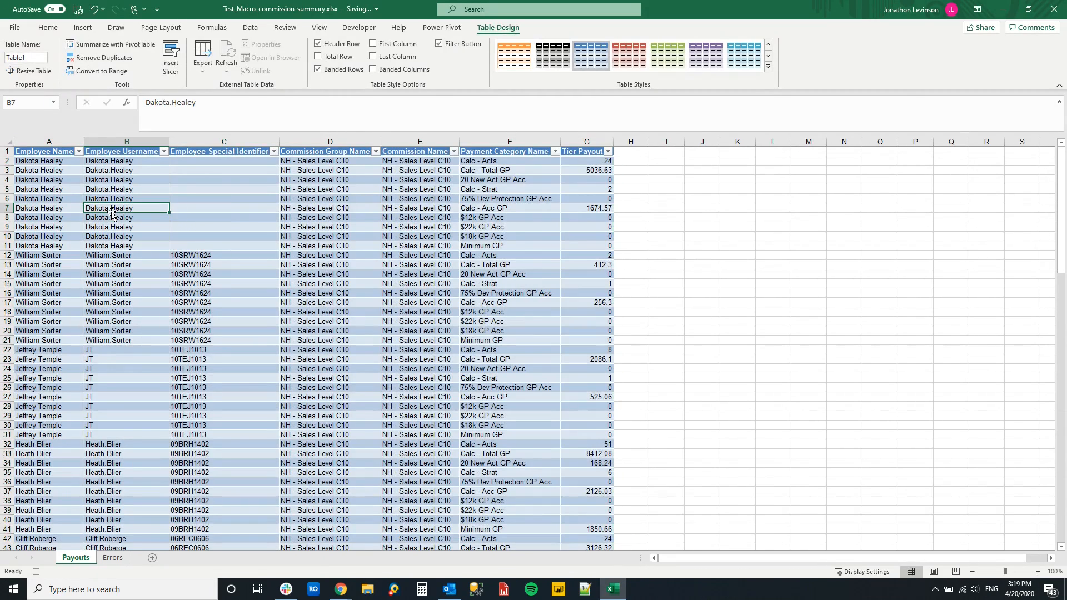
click(82, 28)
click(22, 51)
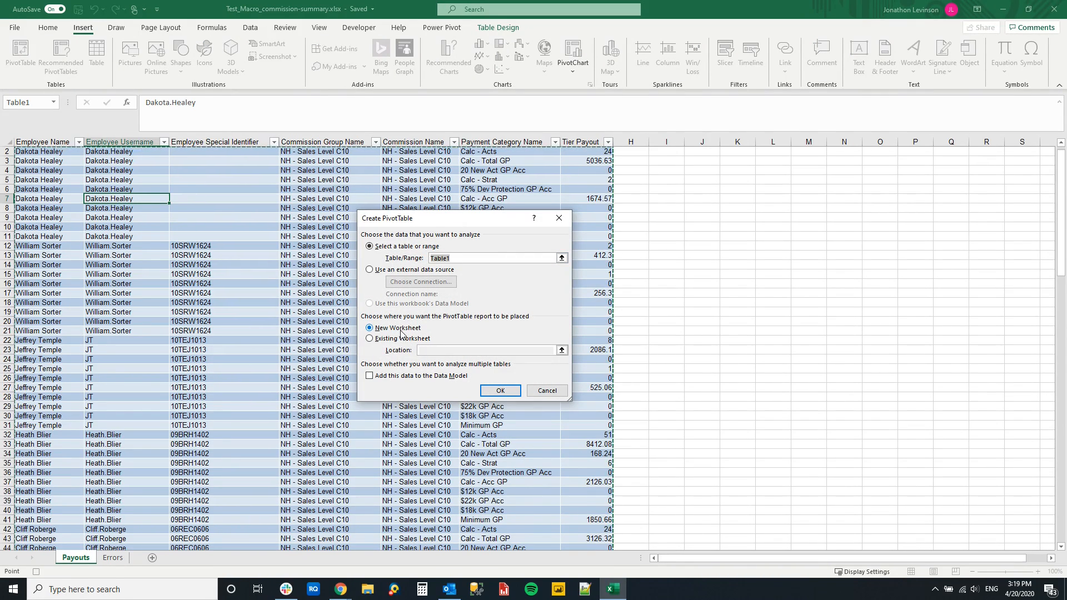
click(501, 391)
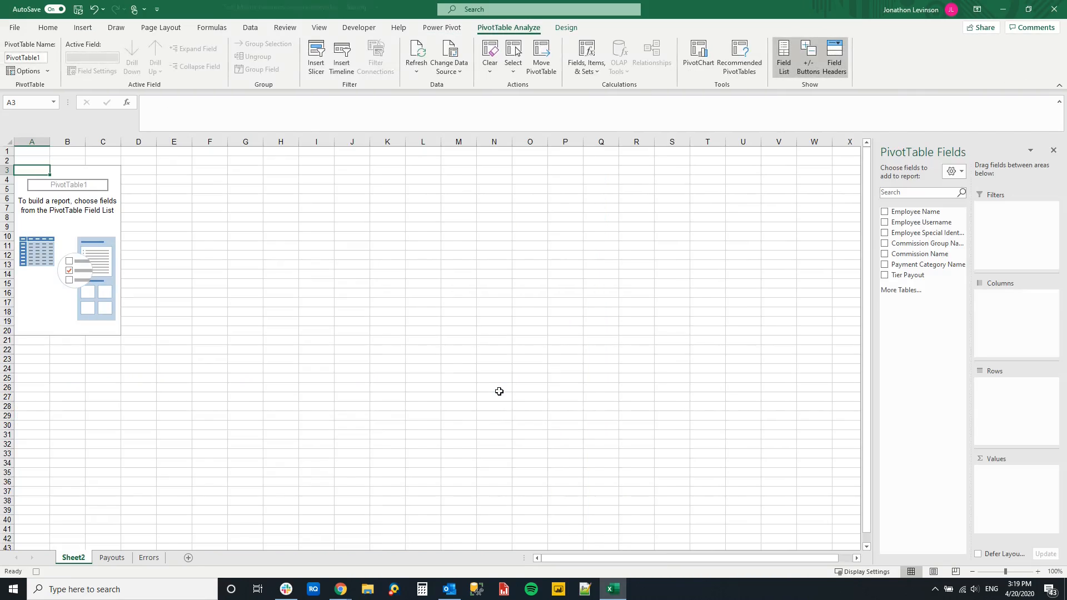
Add Employee Name and Payment Category Name as PivotTable rows and Tier Payout as summed values
click(885, 212)
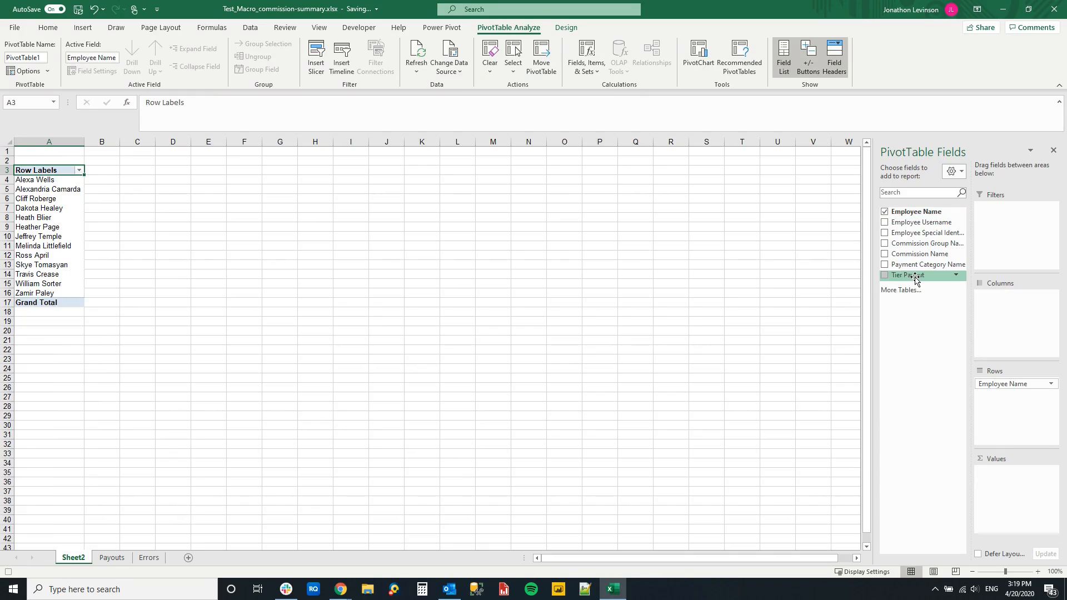
drag(915, 265, 1014, 404)
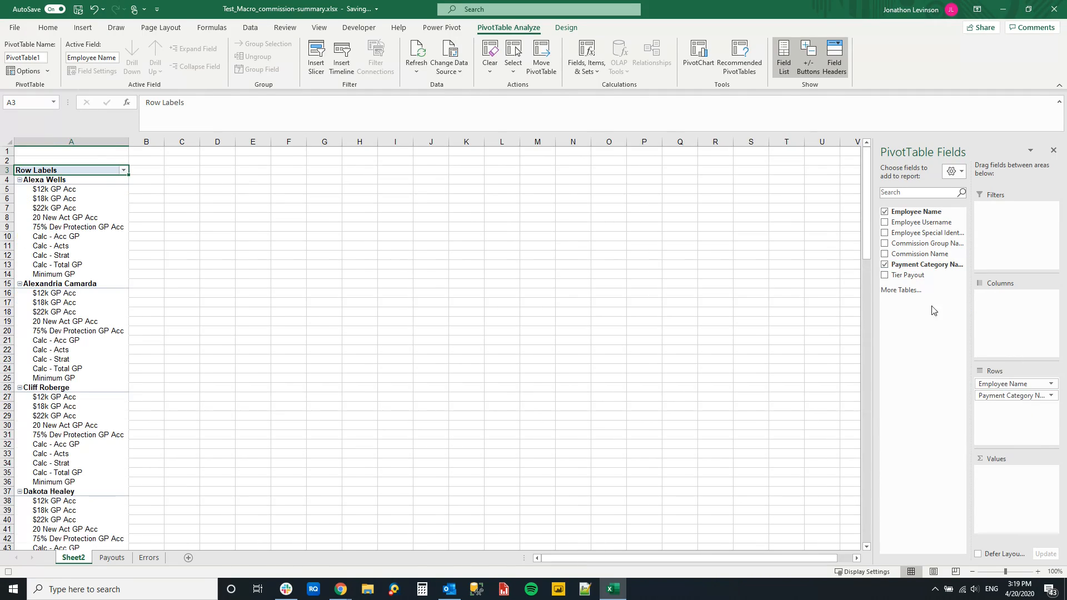
drag(906, 274, 1012, 476)
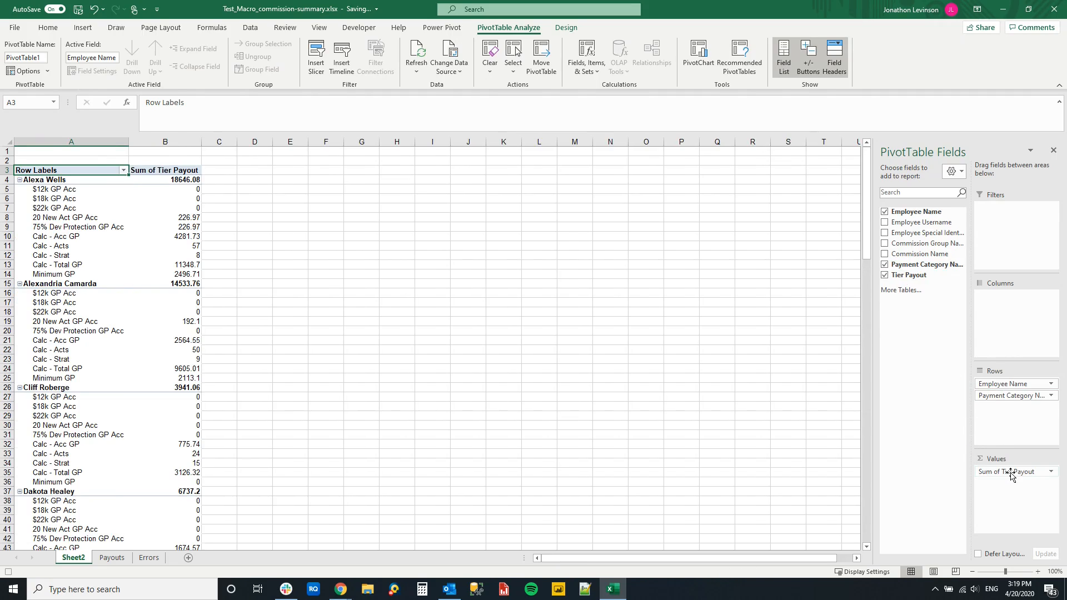
Format the Sum of Tier Payout values in the PivotTable as Currency and stop recording the macro
click(1052, 472)
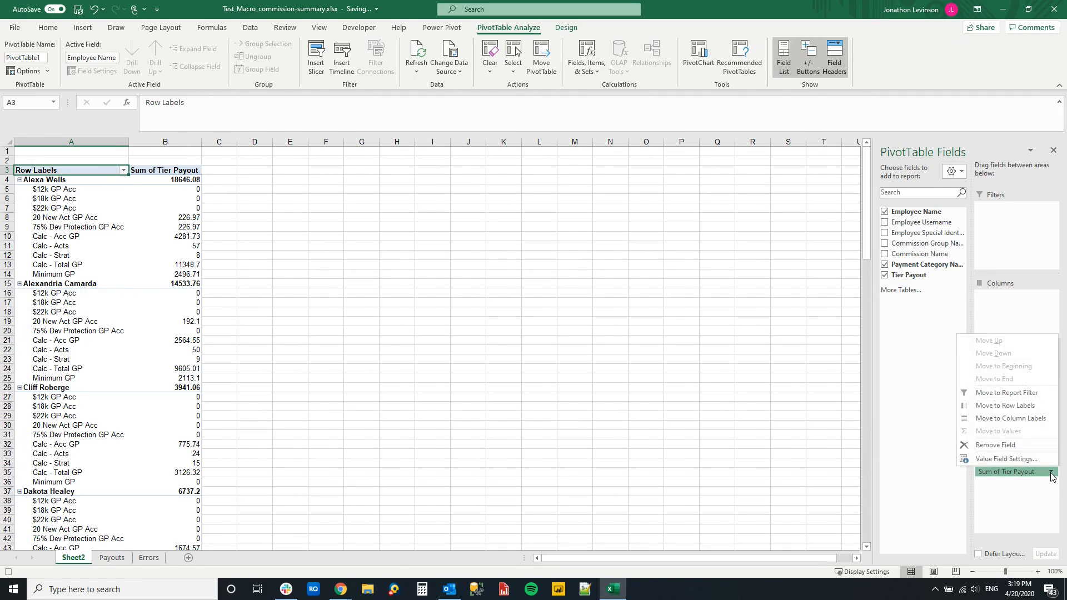
click(1006, 459)
click(400, 385)
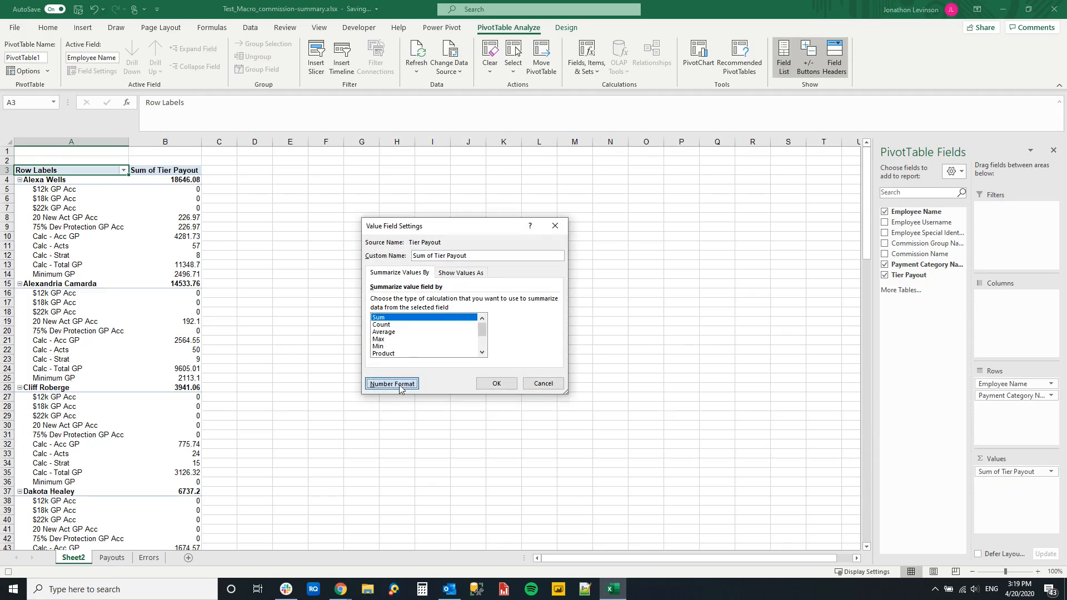
click(345, 239)
key(Return)
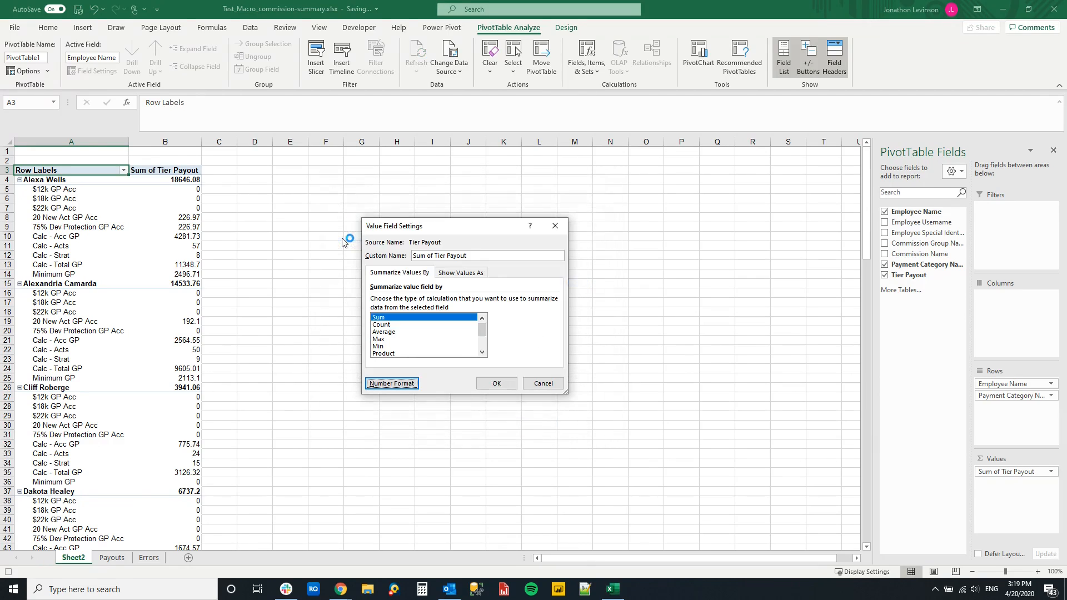
click(496, 382)
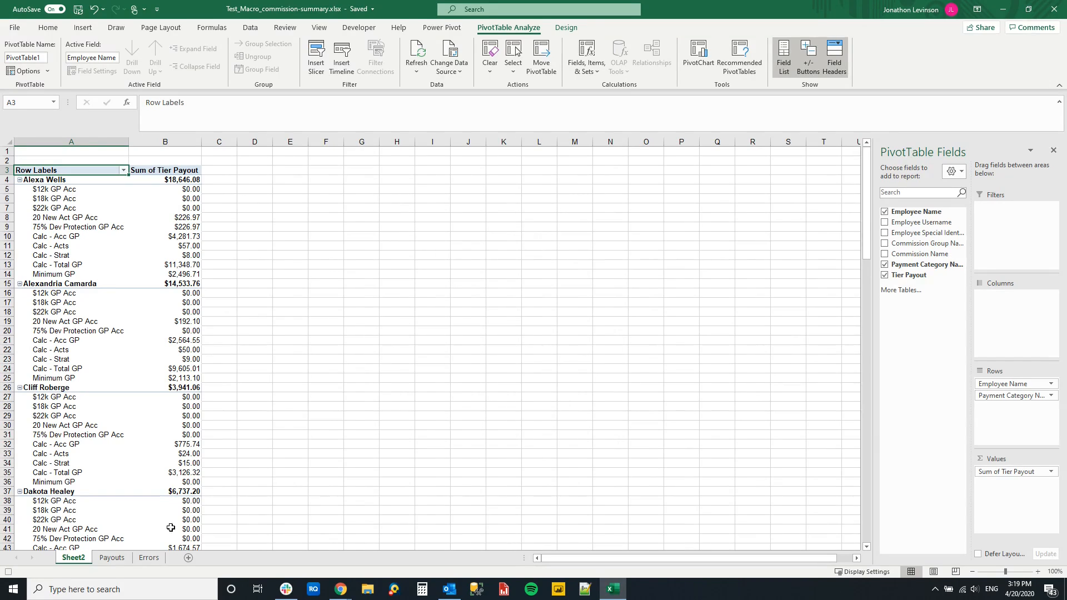
click(7, 573)
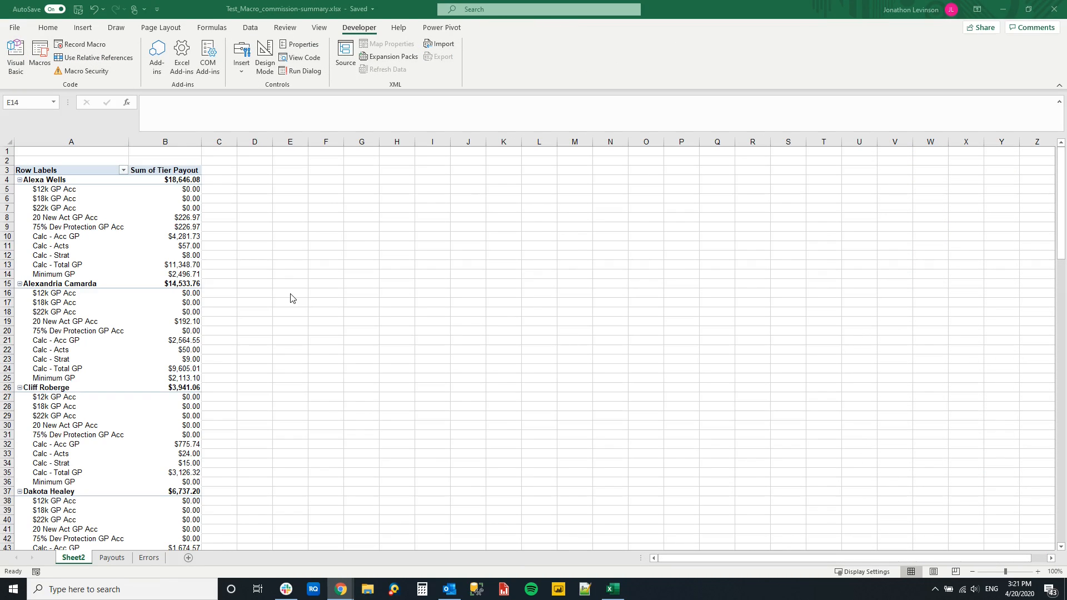
Open the Visual Basic editor and review the HubCommissions macro code in Module1 of PERSONAL.XLSB
click(357, 30)
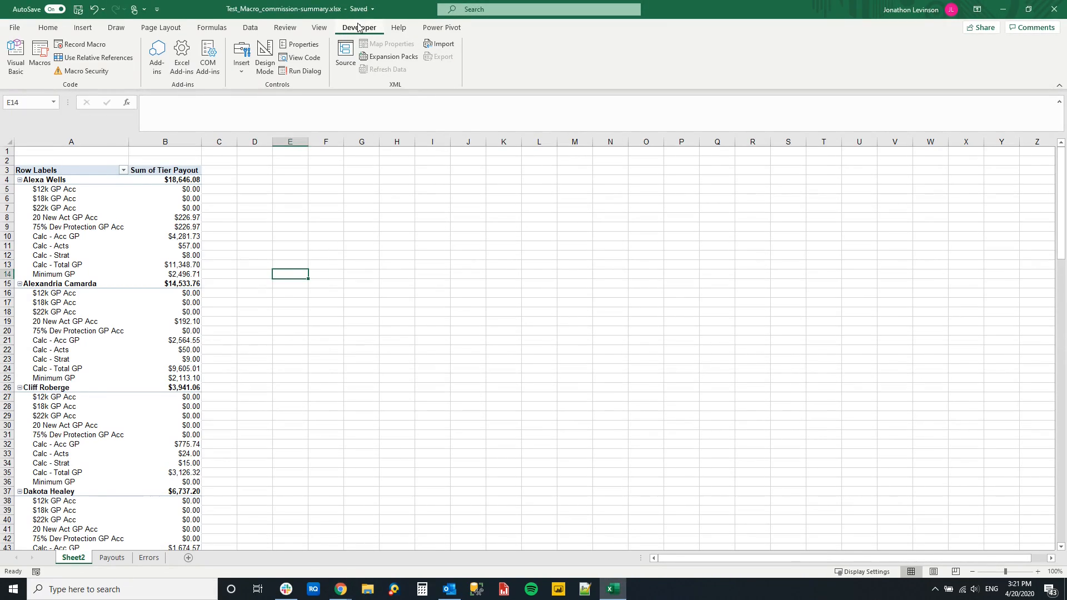
click(15, 62)
drag(1066, 70, 518, 115)
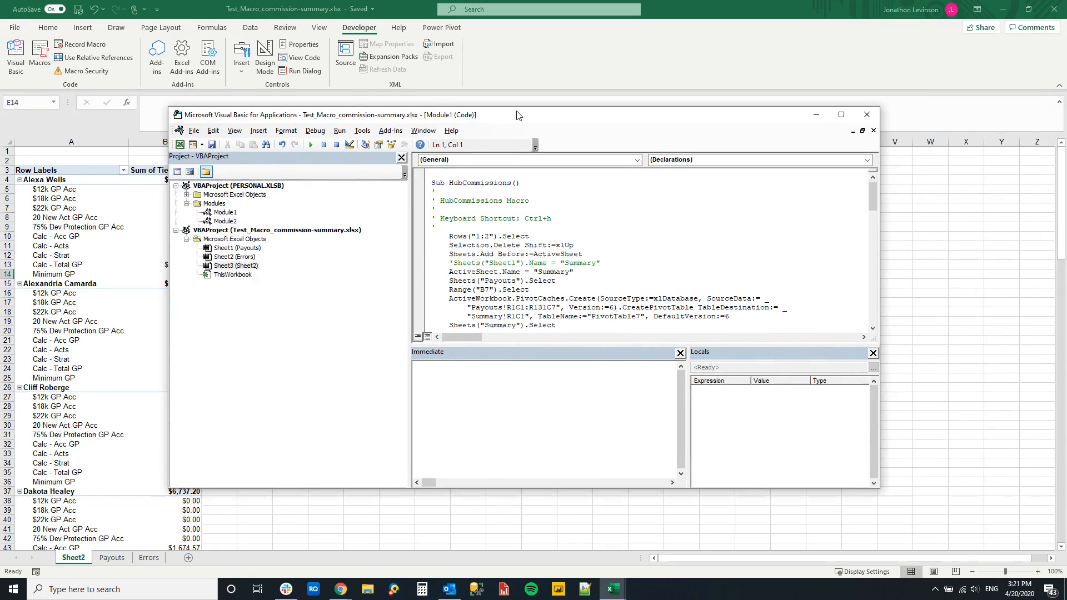
double_click(518, 115)
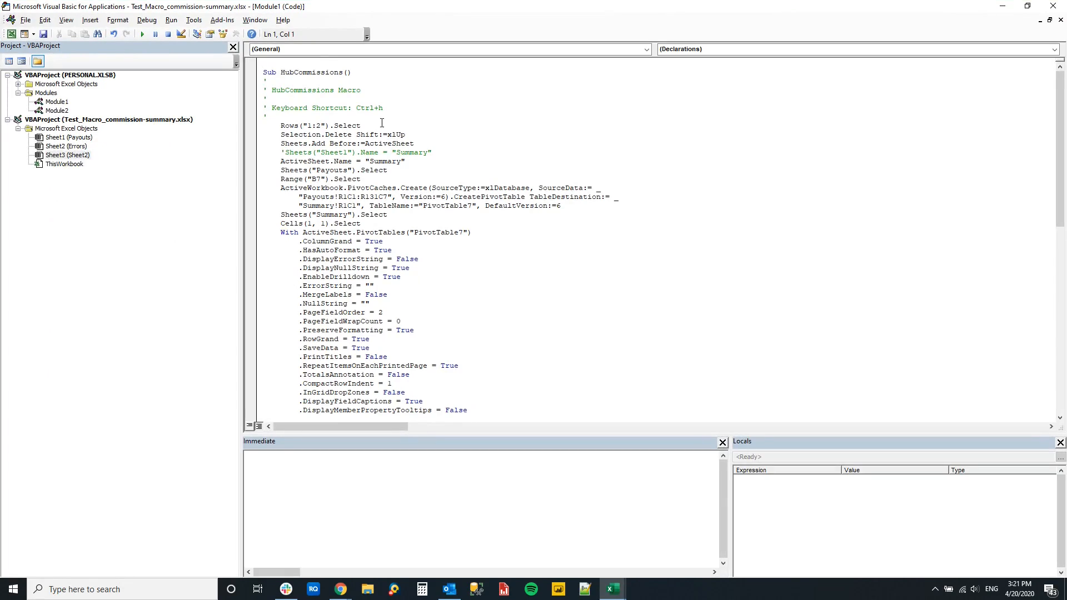
click(431, 153)
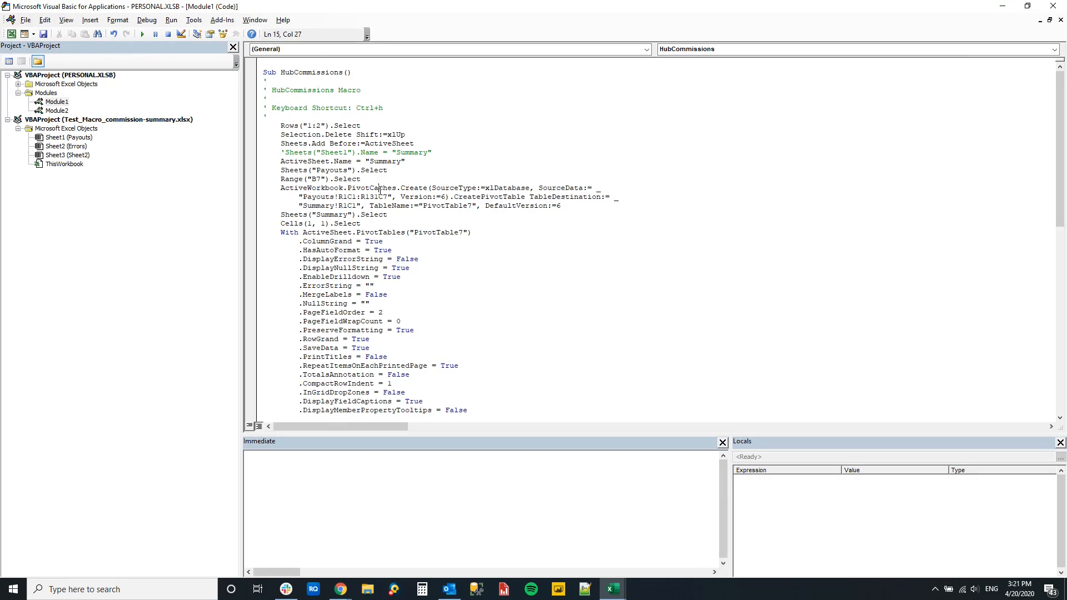
click(365, 179)
scroll(553, 328, down, 4)
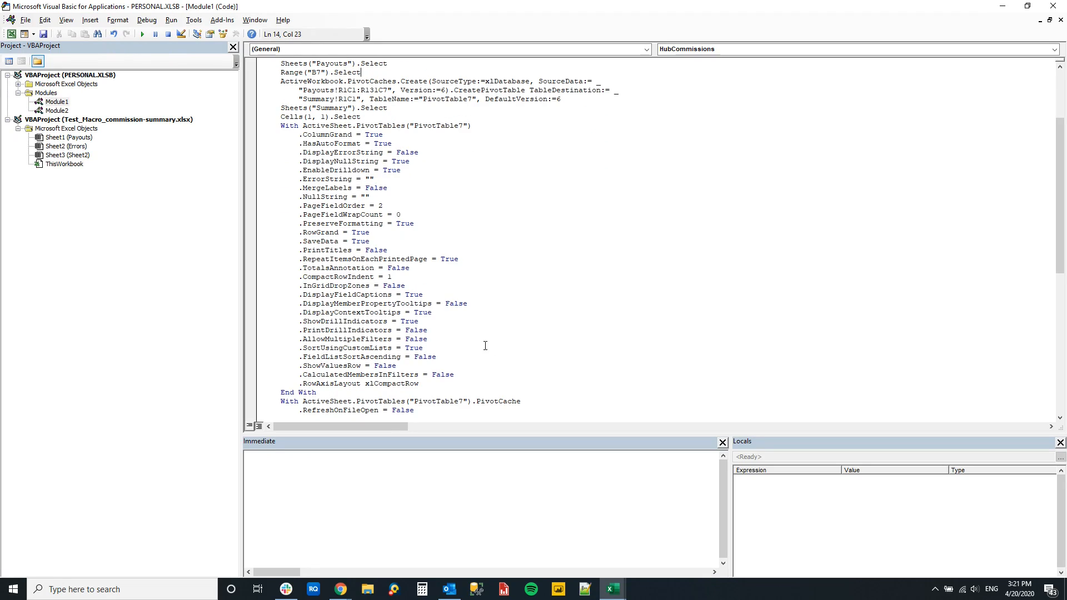
scroll(486, 346, down, 12)
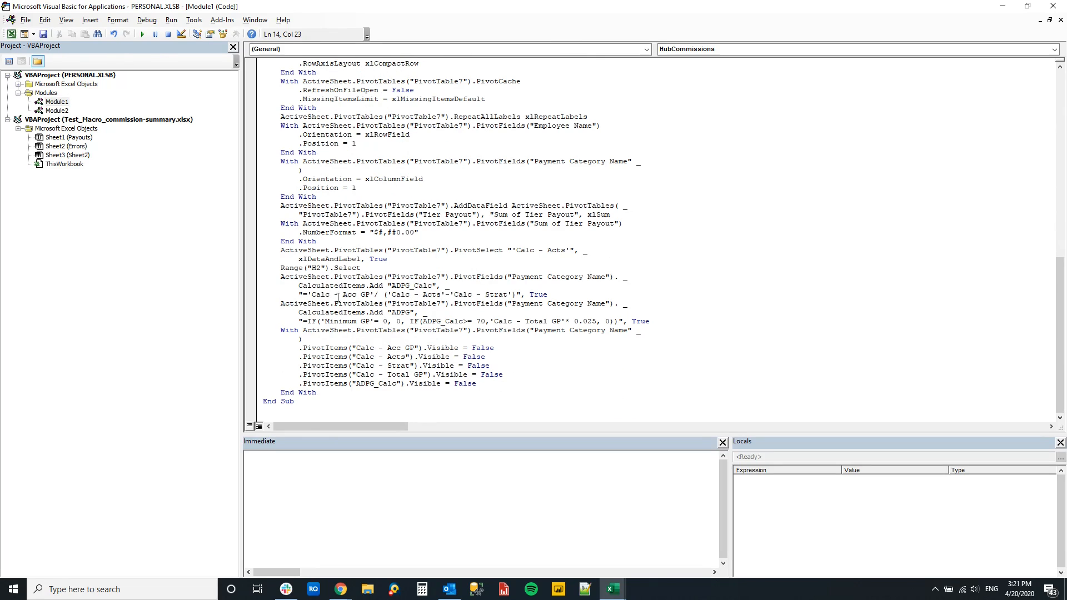
Open Module2 of PERSONAL.XLSB and examine the recorded Test macro code from start to end
click(56, 111)
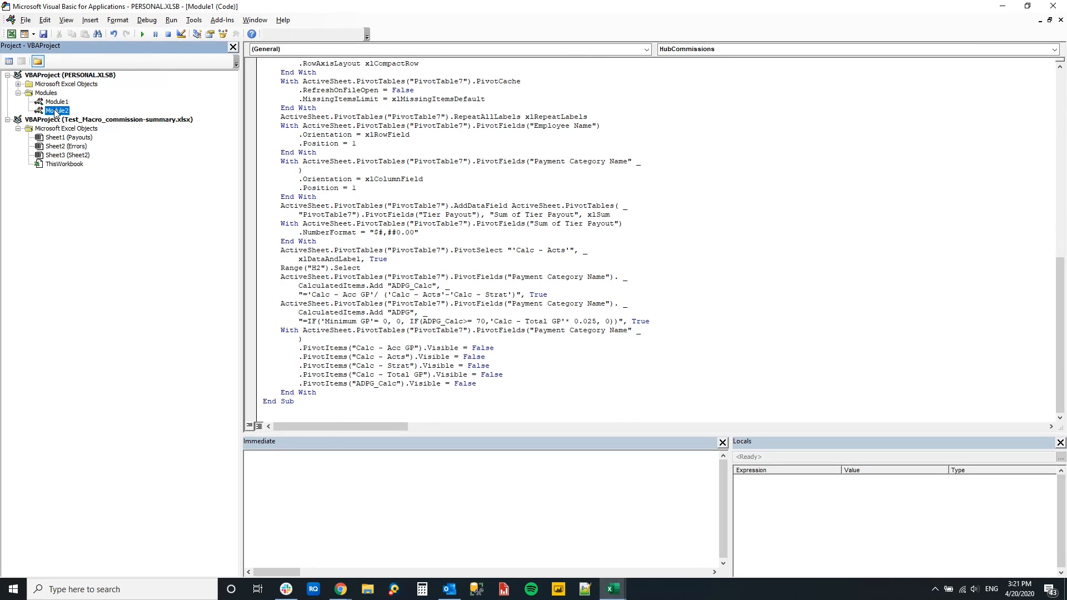
double_click(56, 111)
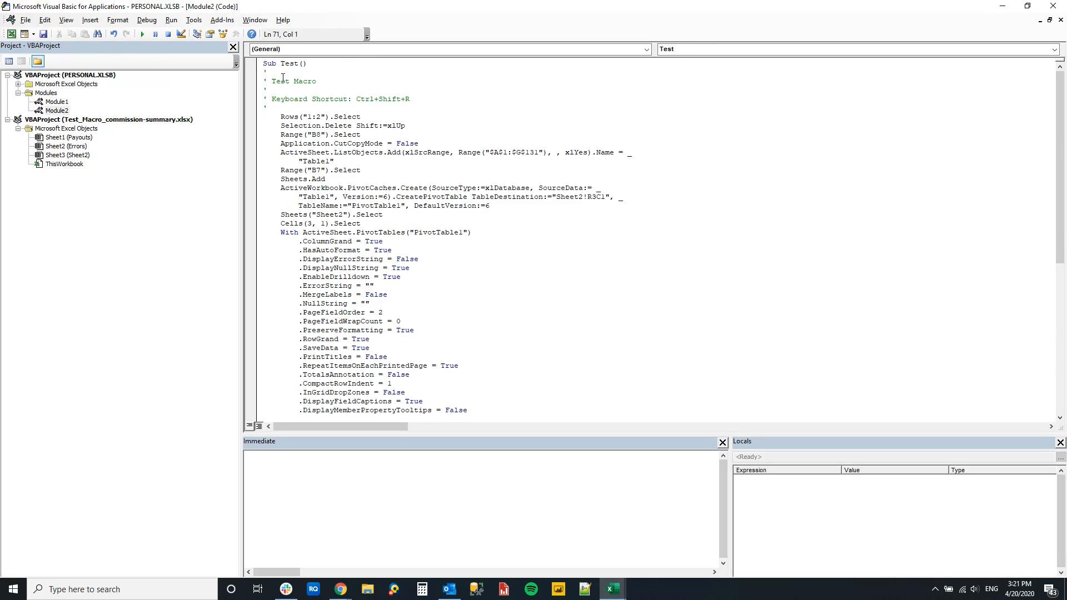
drag(272, 81, 293, 81)
click(349, 214)
scroll(503, 326, down, 9)
scroll(565, 306, down, 2)
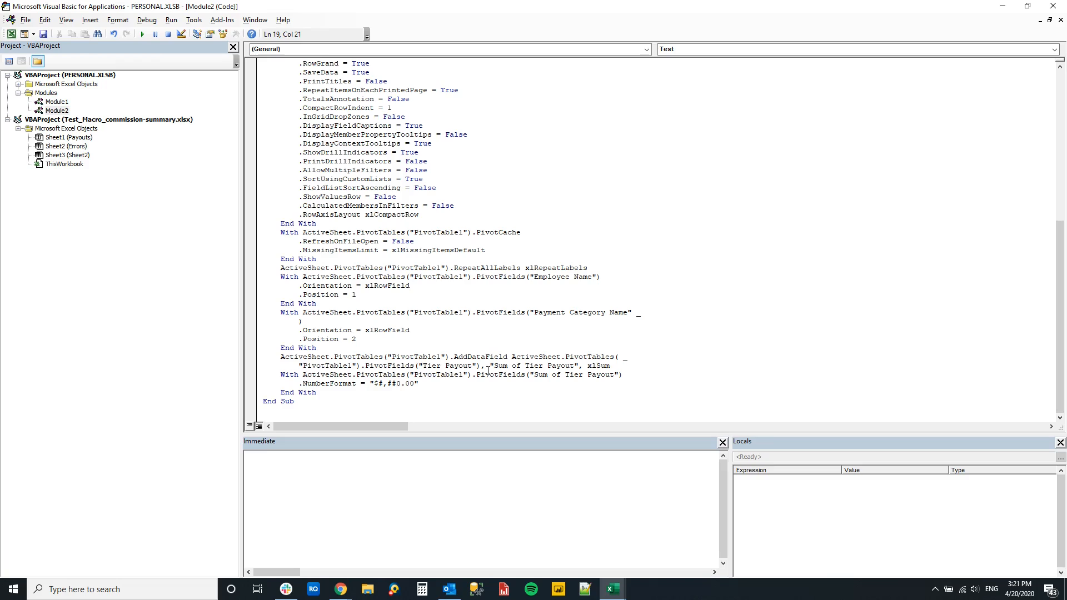
click(555, 288)
scroll(559, 286, up, 10)
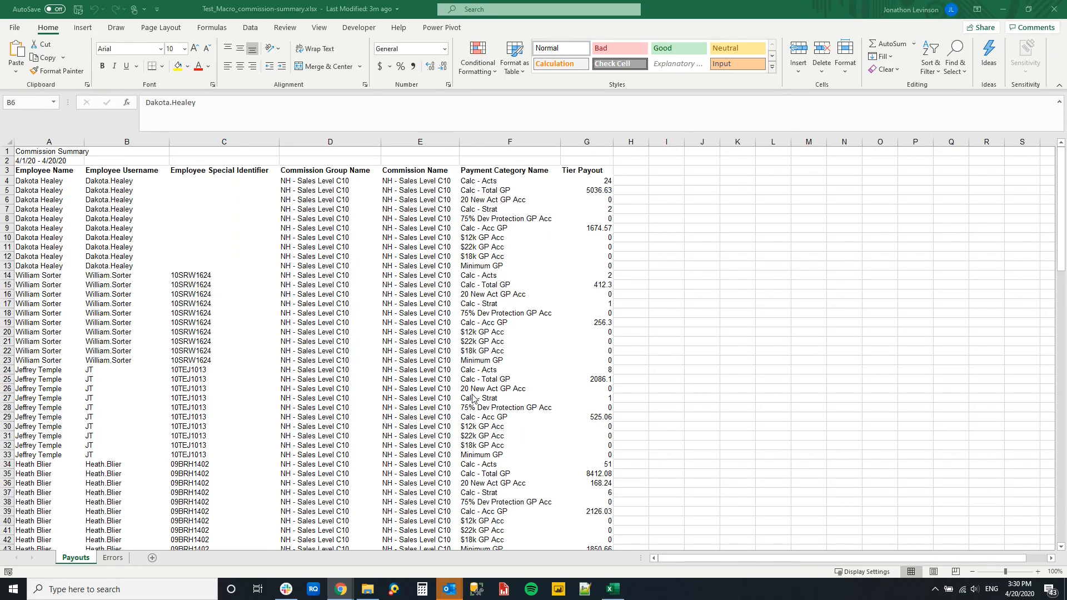
Run the PERSONAL.XLSB Test macro on the unprocessed Payouts sheet of Test_Macro_commission-summary.xlsx
click(288, 304)
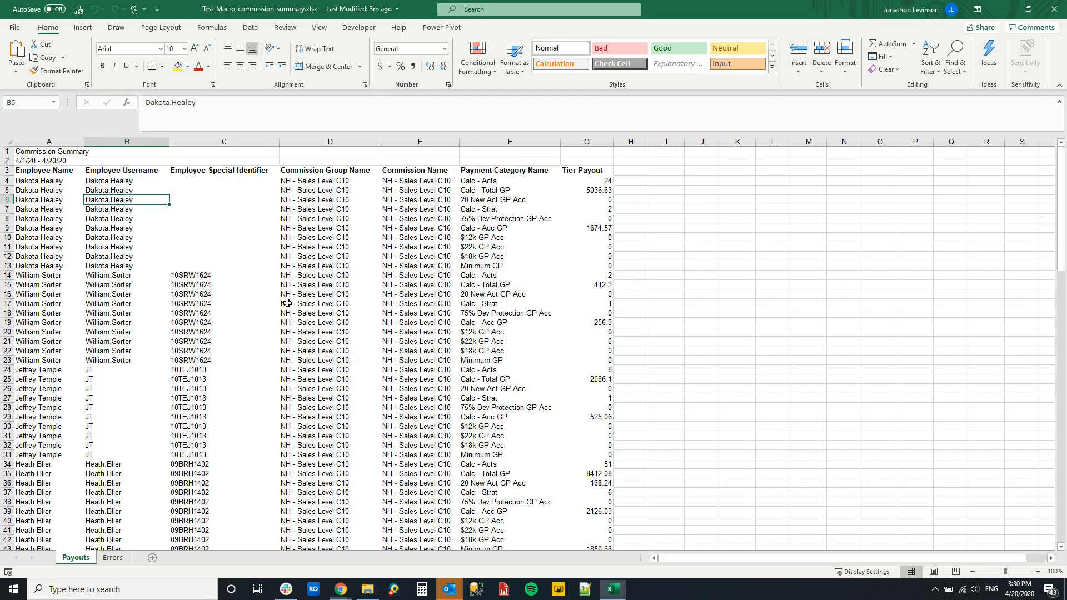
click(352, 28)
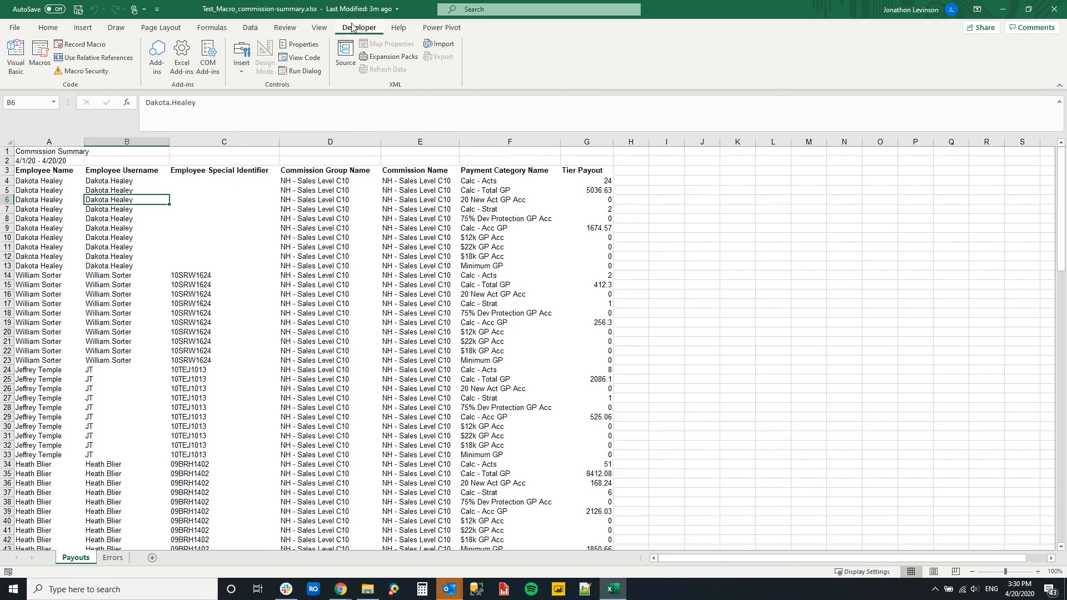
click(40, 54)
click(403, 258)
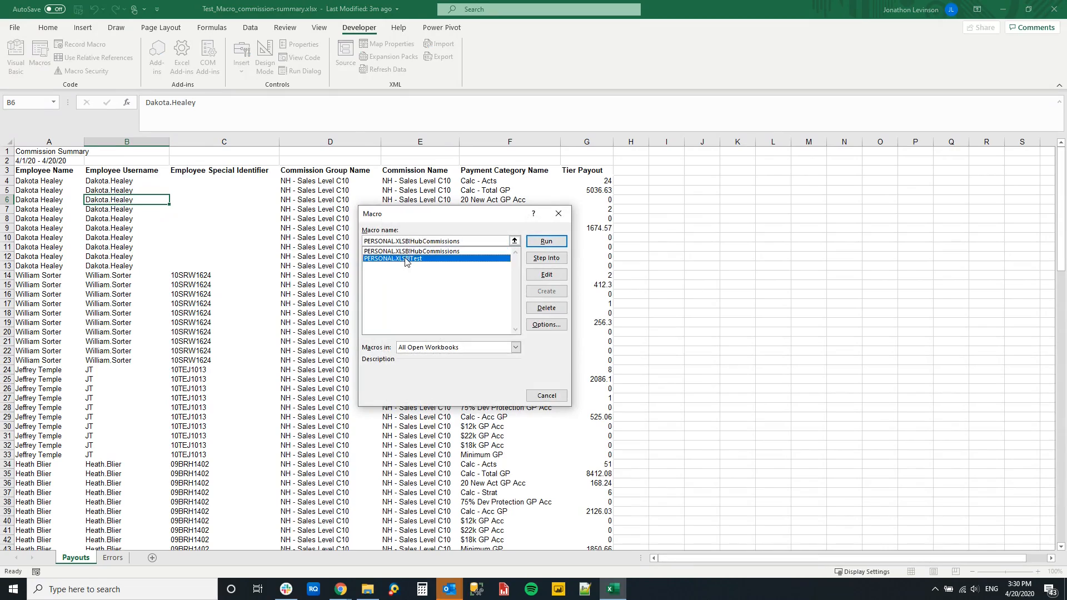
click(548, 241)
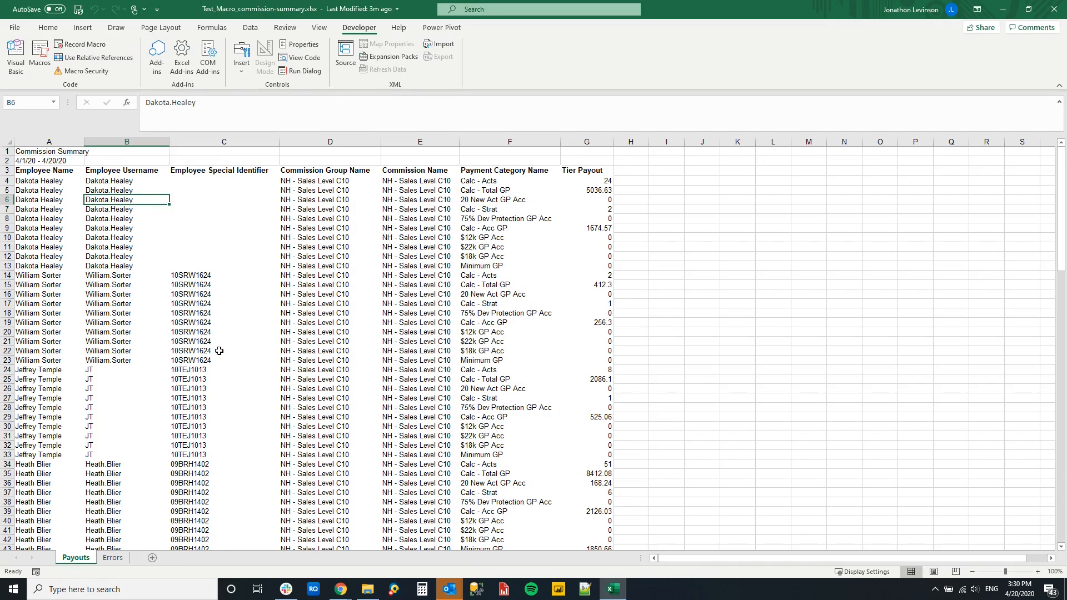
click(220, 351)
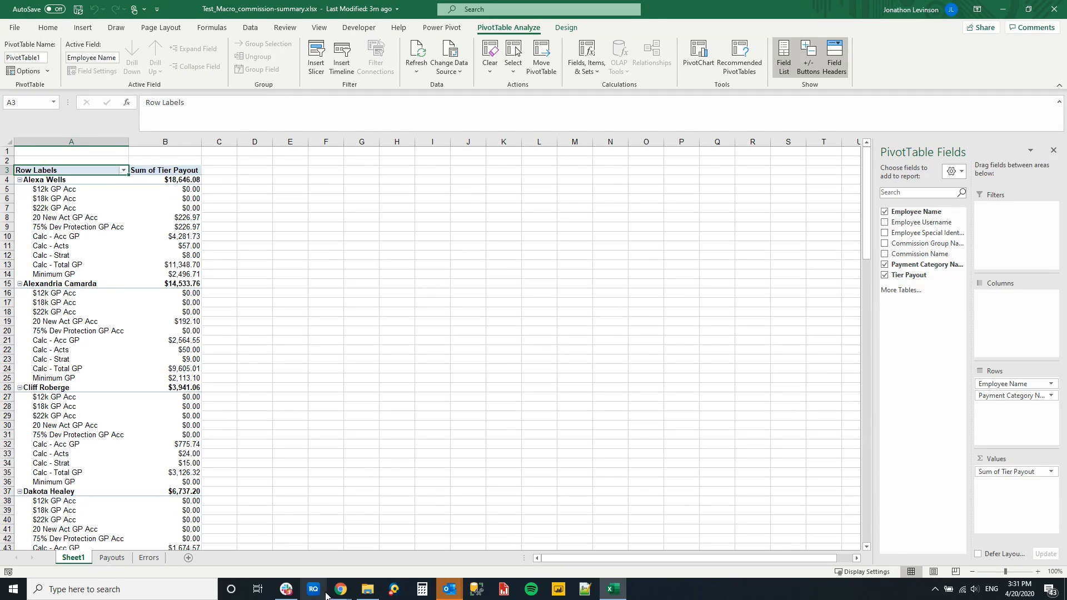
mouse_move(336, 594)
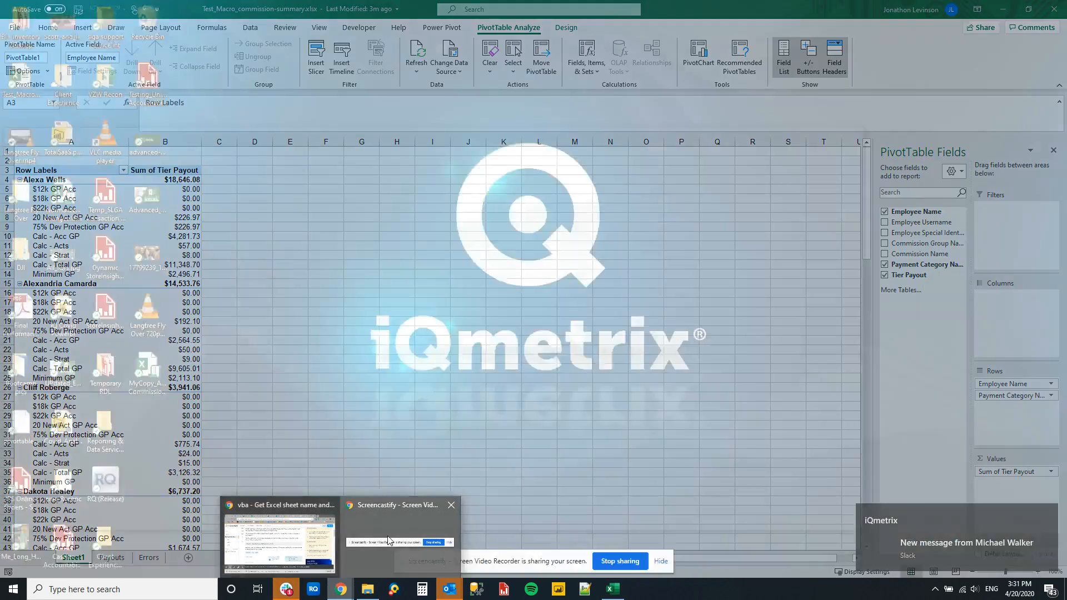